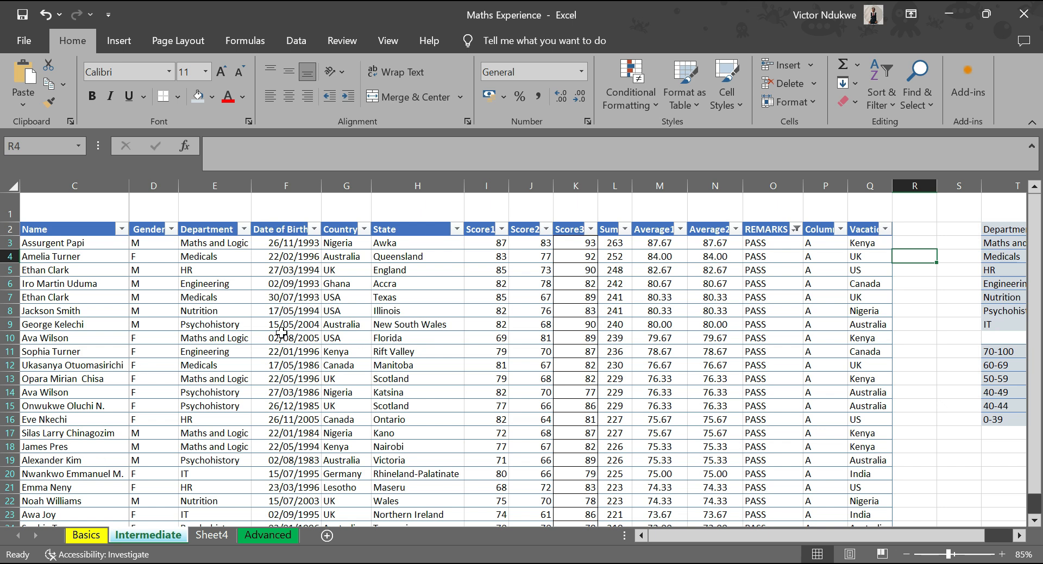
Filter the table's Country column to show only Nigeria.
{"action": "scroll", "coordinate": [308, 379], "scroll_direction": "down", "scroll_amount": 3}
{"action": "scroll", "coordinate": [309, 379], "scroll_direction": "up", "scroll_amount": 3}
{"action": "left_click", "coordinate": [642, 532]}
{"action": "left_click", "coordinate": [364, 229]}
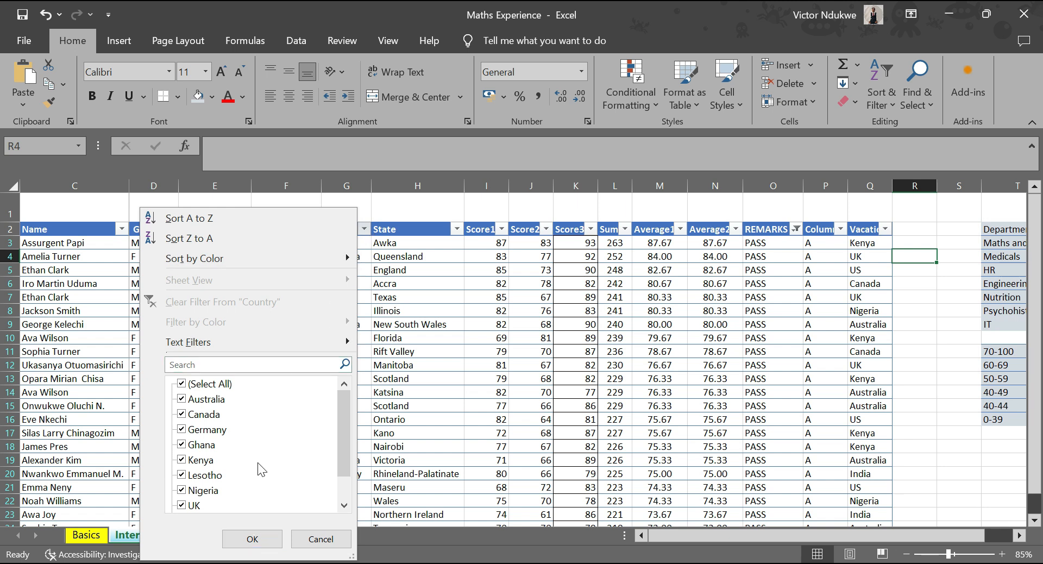
{"action": "scroll", "coordinate": [218, 470], "scroll_direction": "down", "scroll_amount": 1}
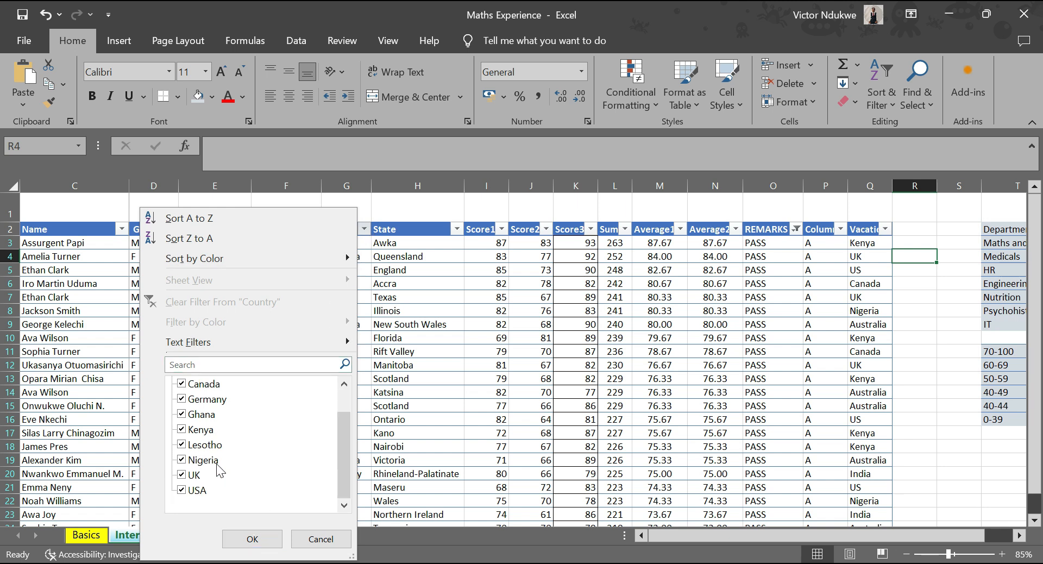
{"action": "left_click", "coordinate": [182, 462]}
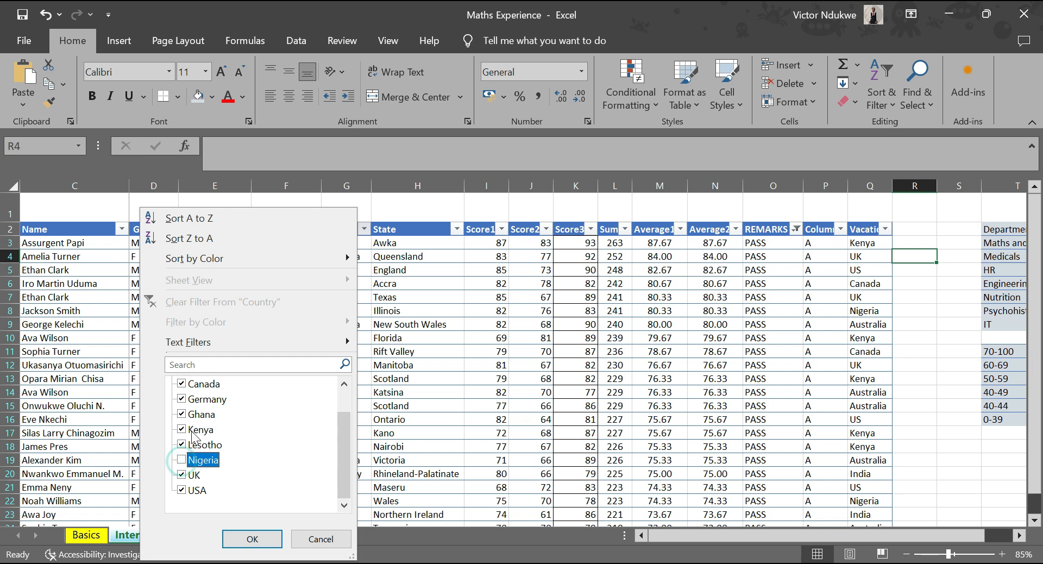
{"action": "scroll", "coordinate": [193, 410], "scroll_direction": "up", "scroll_amount": 1}
{"action": "left_click", "coordinate": [183, 383]}
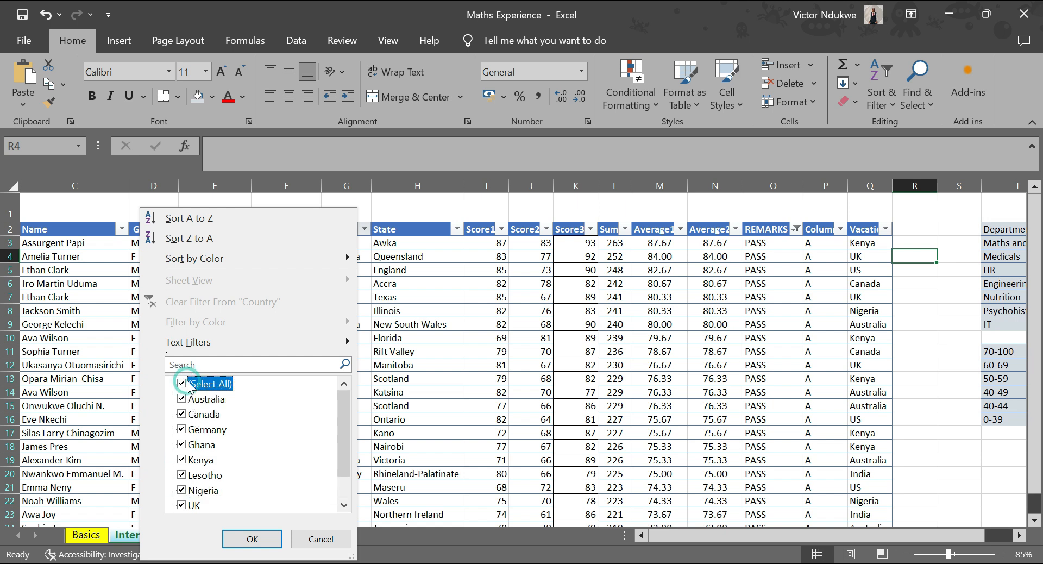
{"action": "left_click", "coordinate": [182, 384]}
{"action": "scroll", "coordinate": [184, 386], "scroll_direction": "down", "scroll_amount": 1}
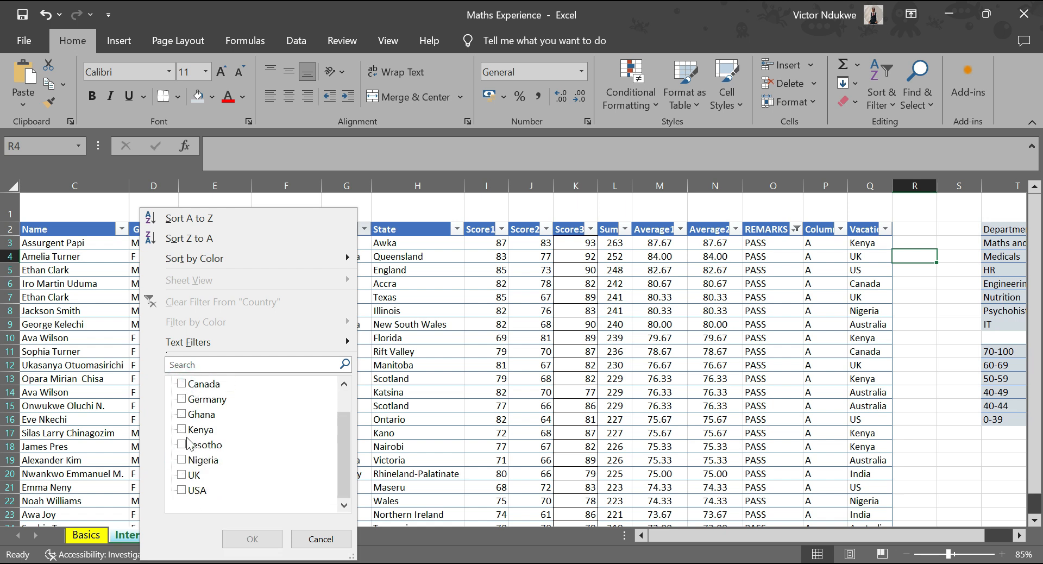
{"action": "left_click", "coordinate": [194, 459]}
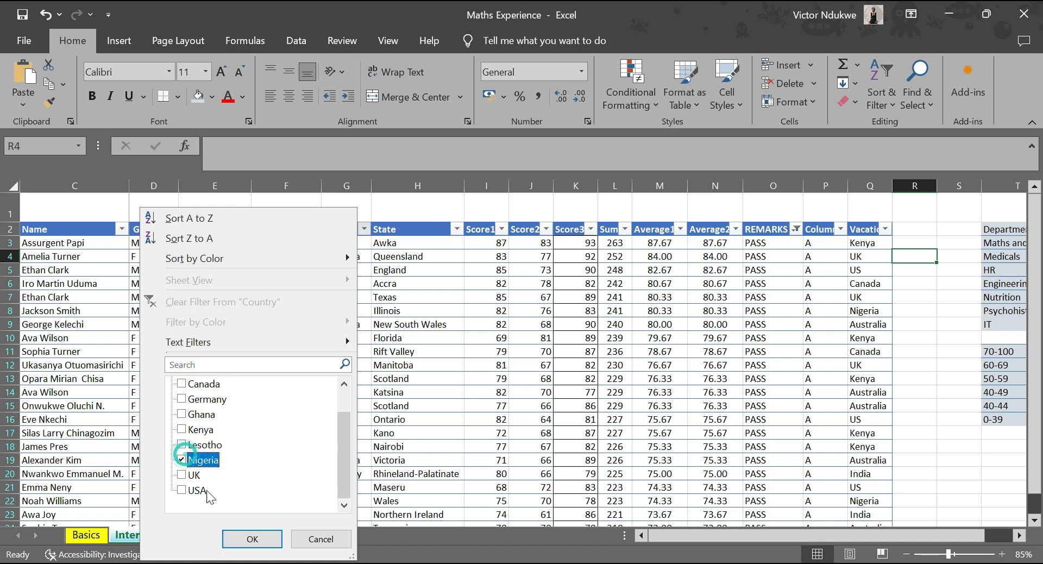
{"action": "left_click", "coordinate": [243, 540]}
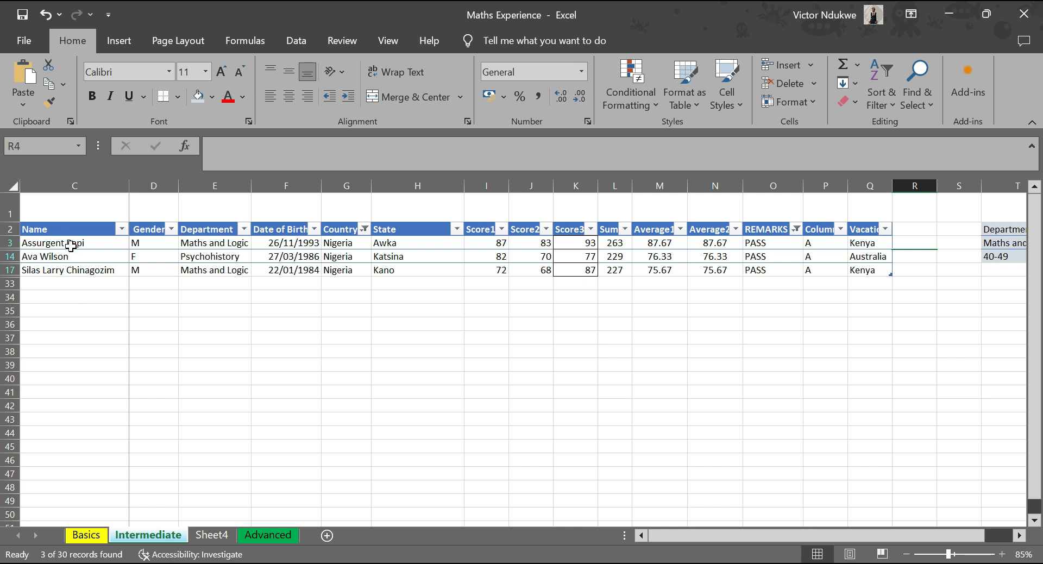
Insert a recommended Clustered Column chart from the filtered rows' Name and Average2 values.
{"action": "left_click_drag", "start_coordinate": [71, 247], "coordinate": [71, 270]}
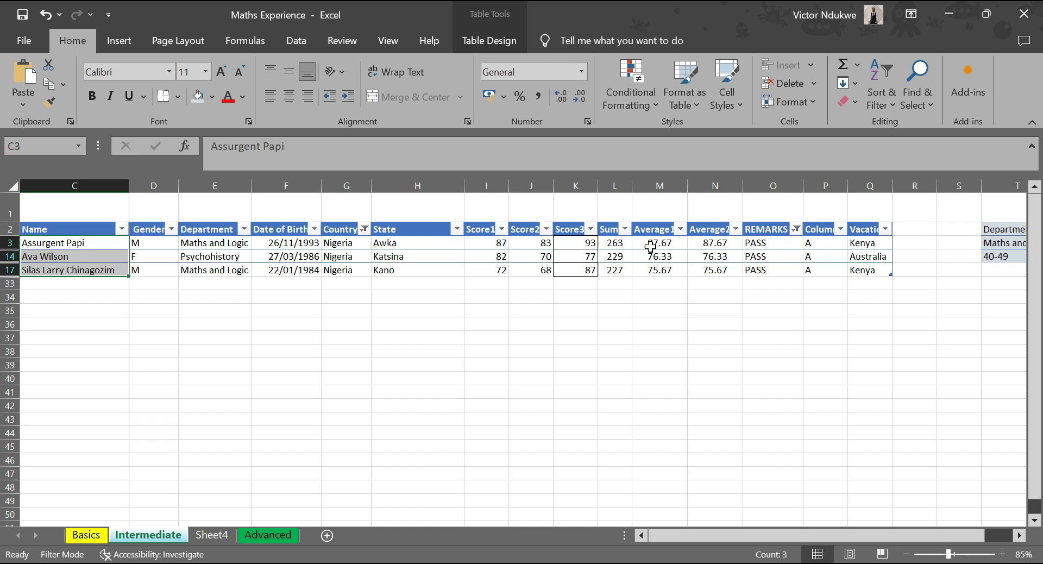
{"action": "key", "text": "ctrl"}
{"action": "left_click_drag", "start_coordinate": [719, 243], "coordinate": [728, 270]}
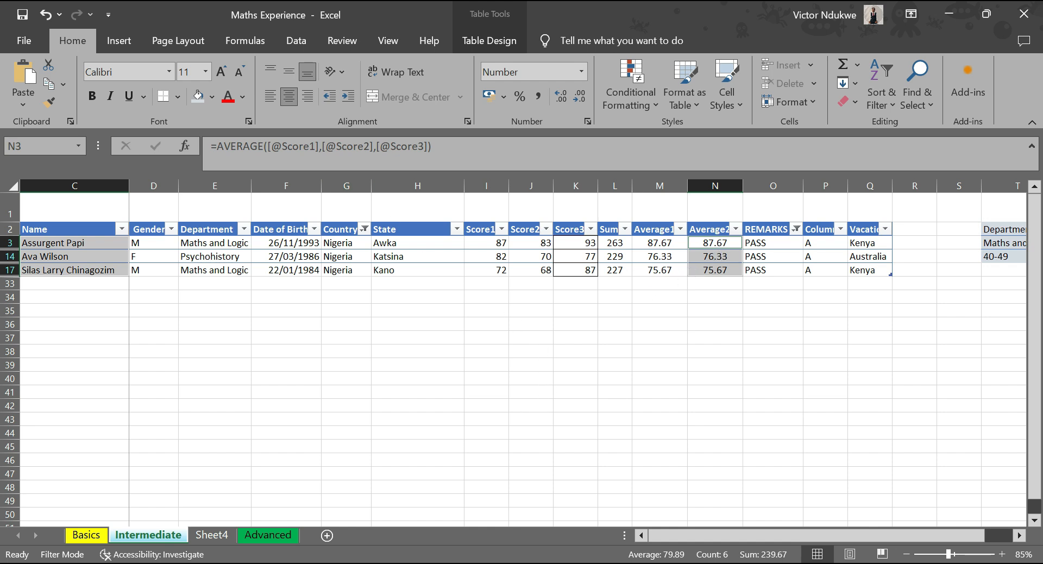
{"action": "left_click", "coordinate": [120, 41]}
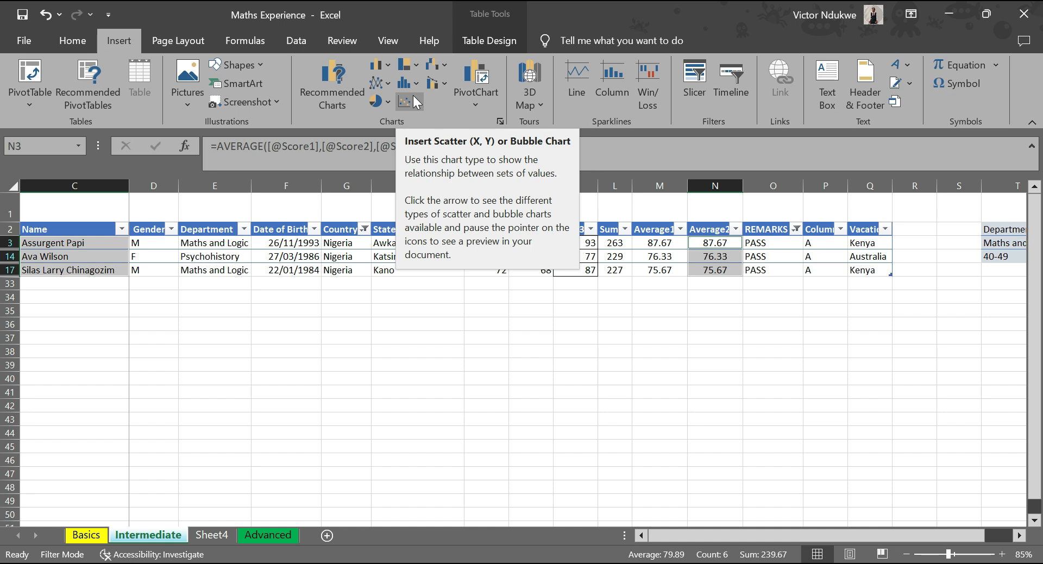
{"action": "left_click", "coordinate": [343, 95]}
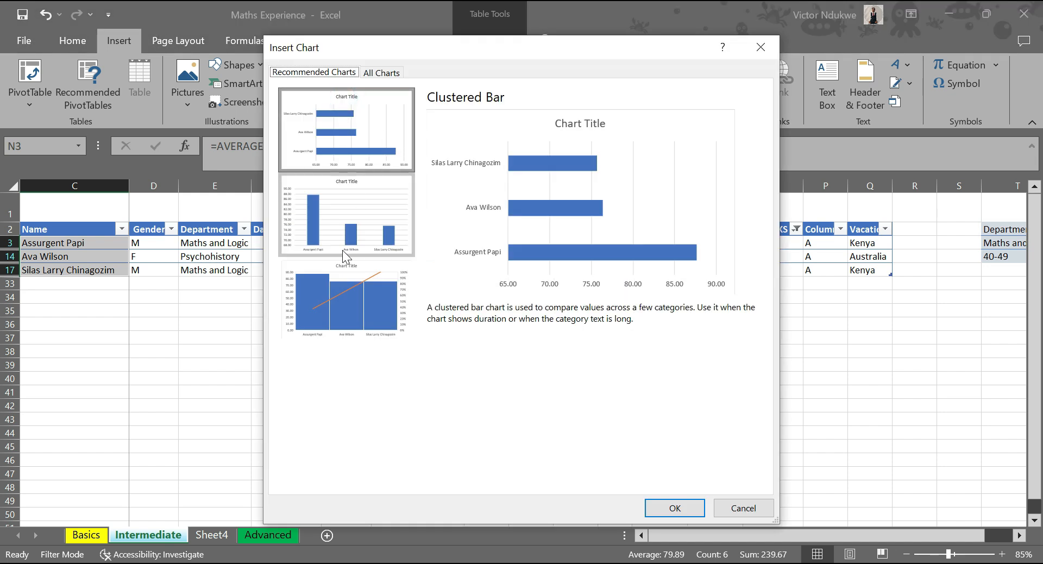
{"action": "left_click", "coordinate": [364, 190]}
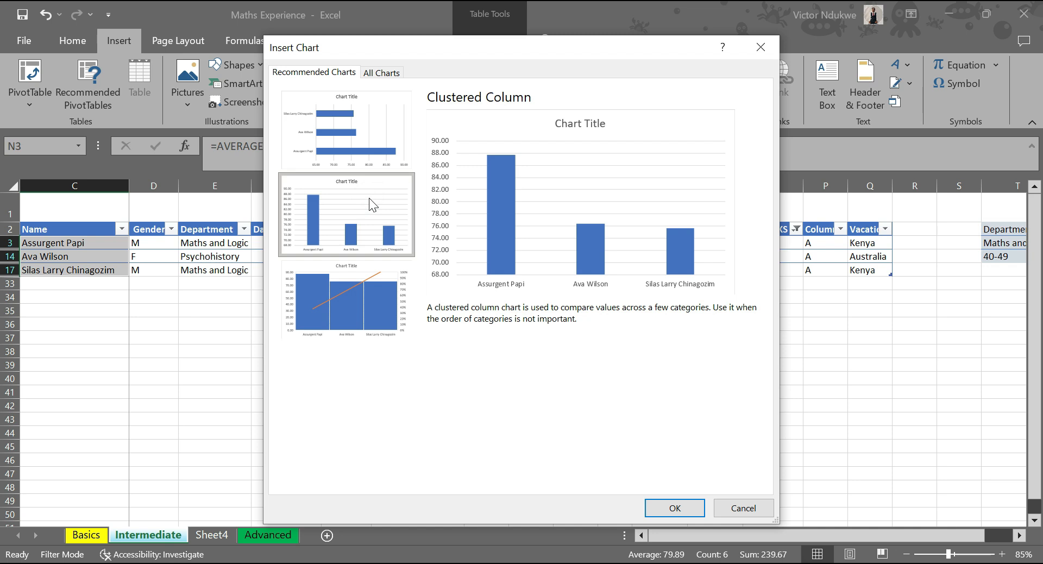
{"action": "left_click", "coordinate": [354, 288]}
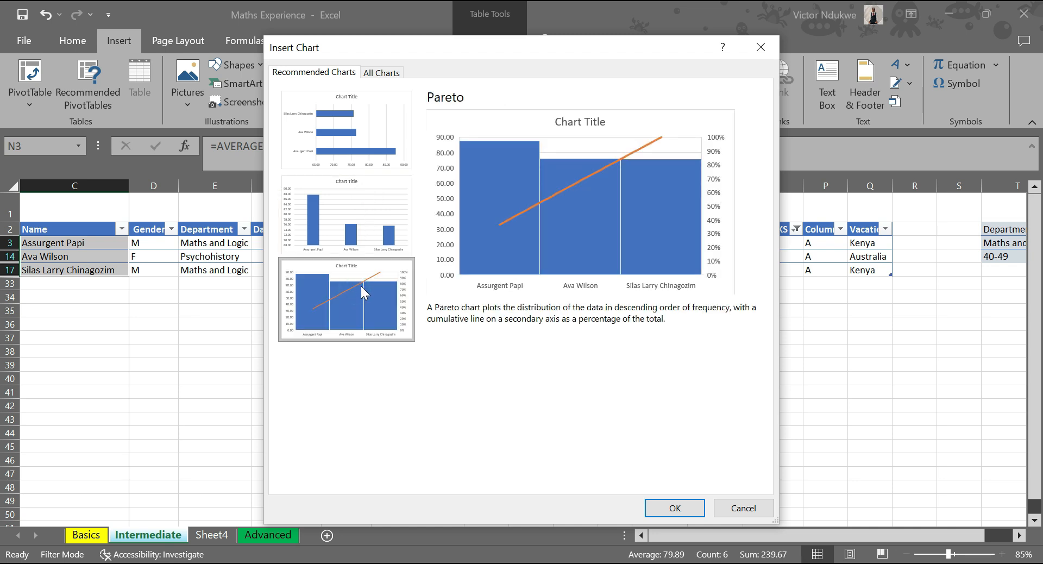
{"action": "left_click", "coordinate": [363, 206]}
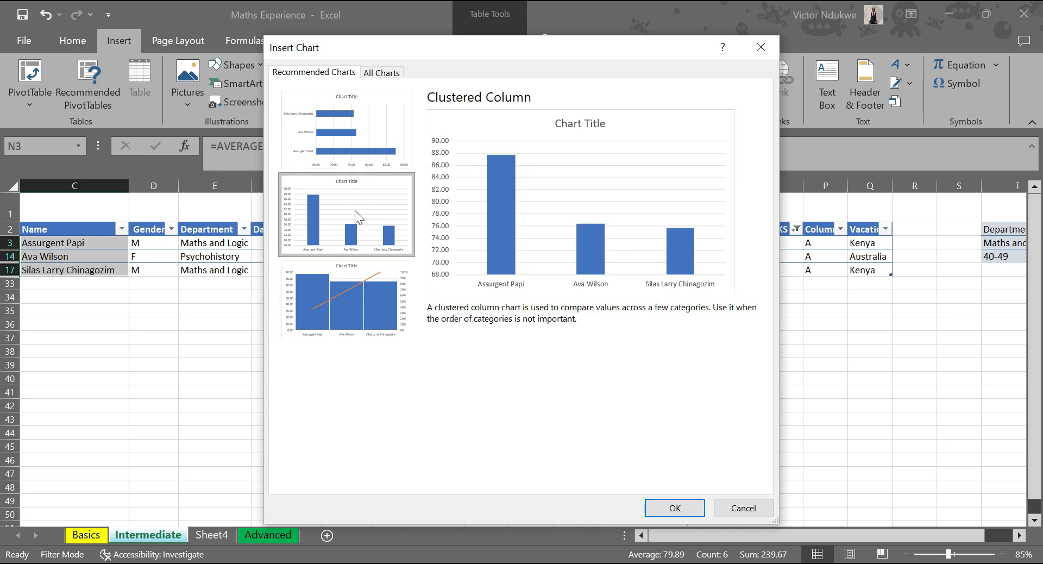
{"action": "left_click", "coordinate": [674, 509]}
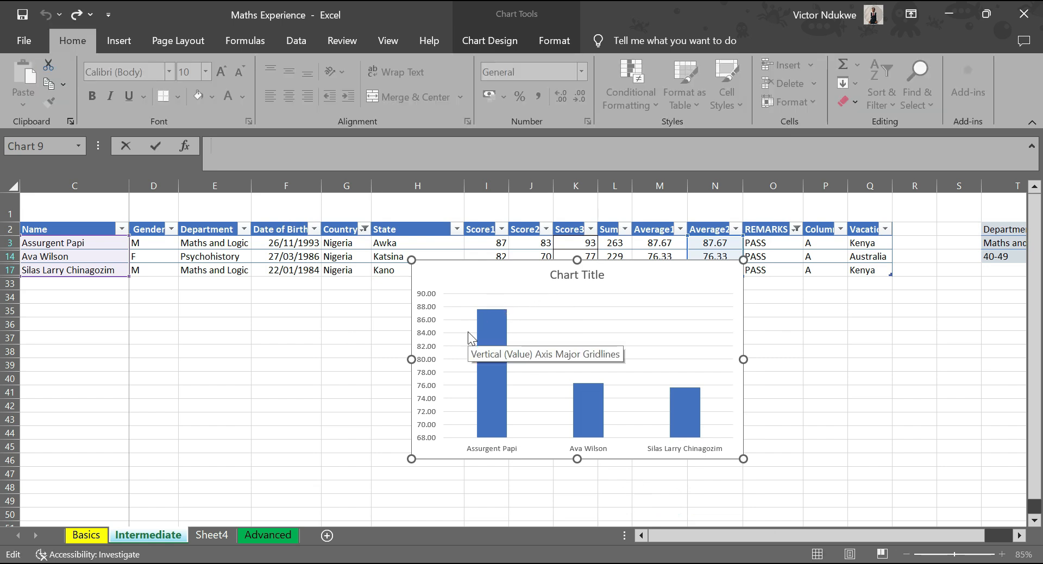
Move the column chart up over the table, inspect its bars, and delete the chart.
{"action": "mouse_move", "coordinate": [494, 331]}
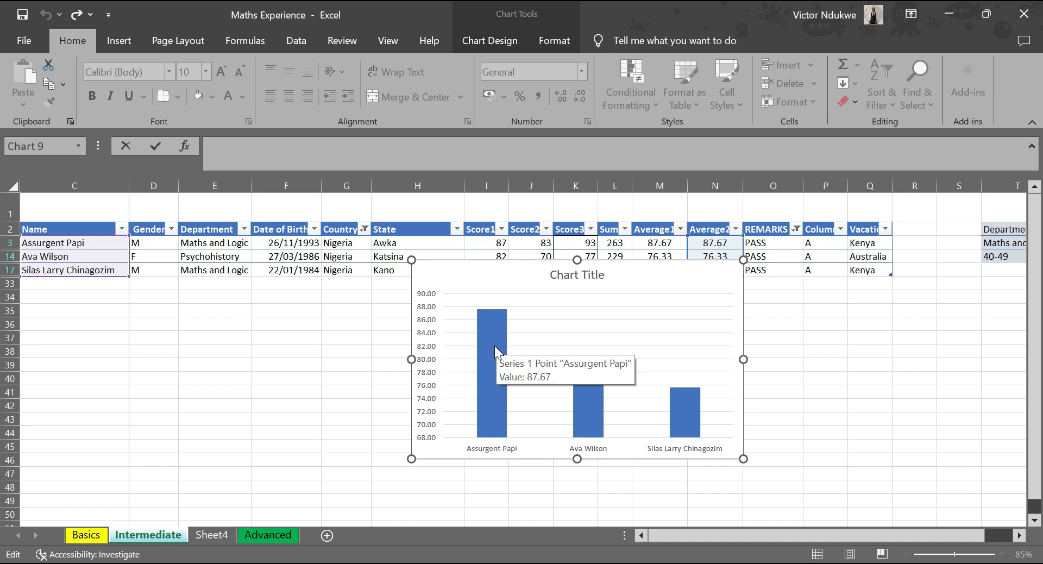
{"action": "left_click_drag", "start_coordinate": [531, 269], "coordinate": [446, 220]}
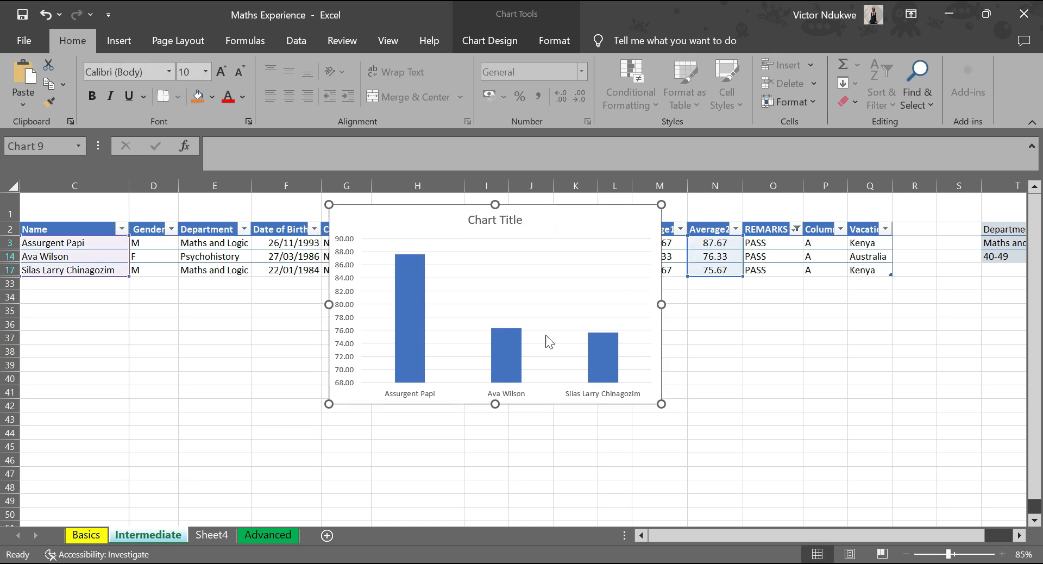
{"action": "mouse_move", "coordinate": [503, 363]}
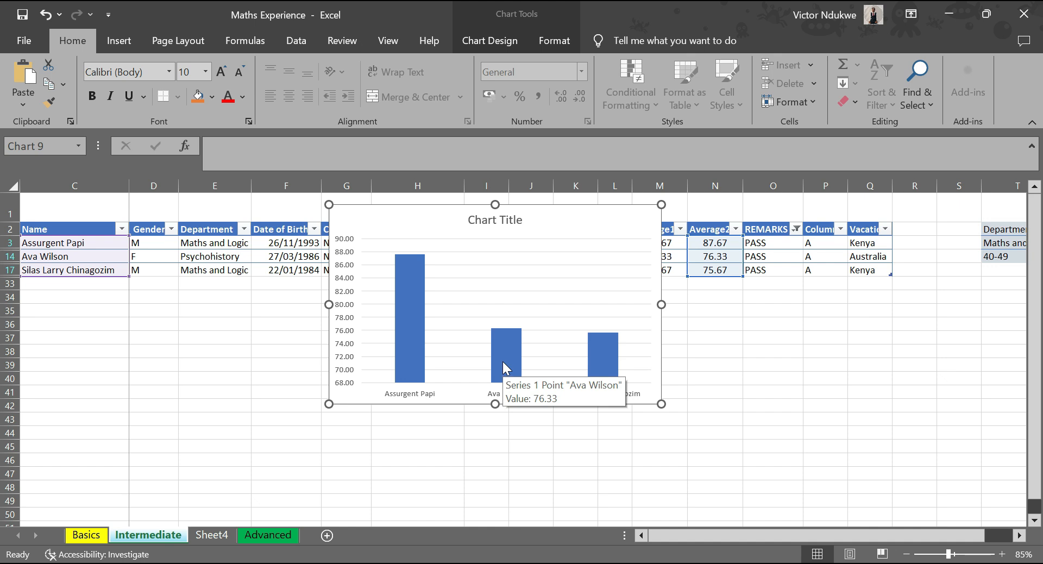
{"action": "mouse_move", "coordinate": [610, 353]}
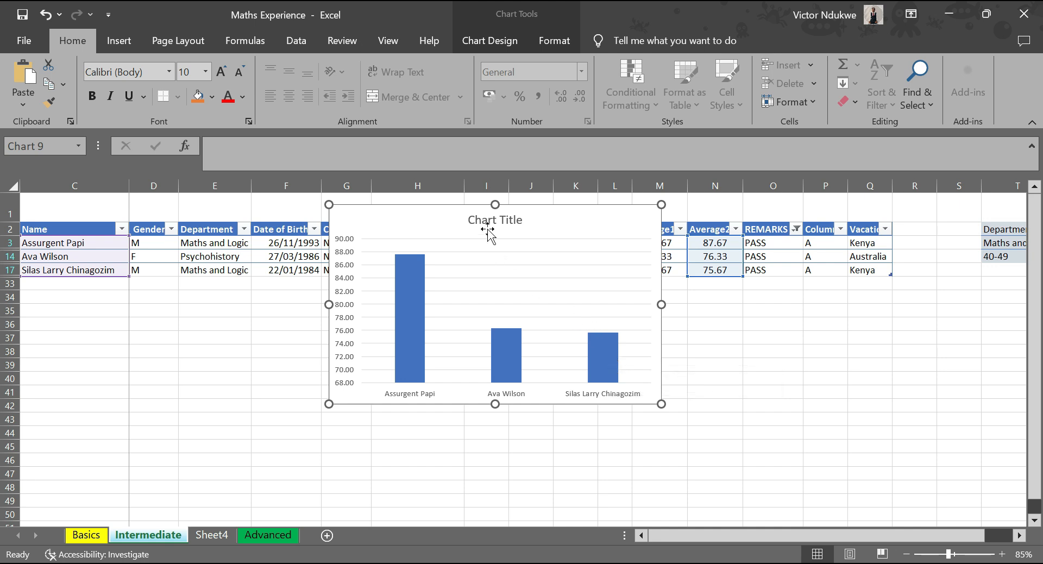
{"action": "left_click", "coordinate": [552, 222]}
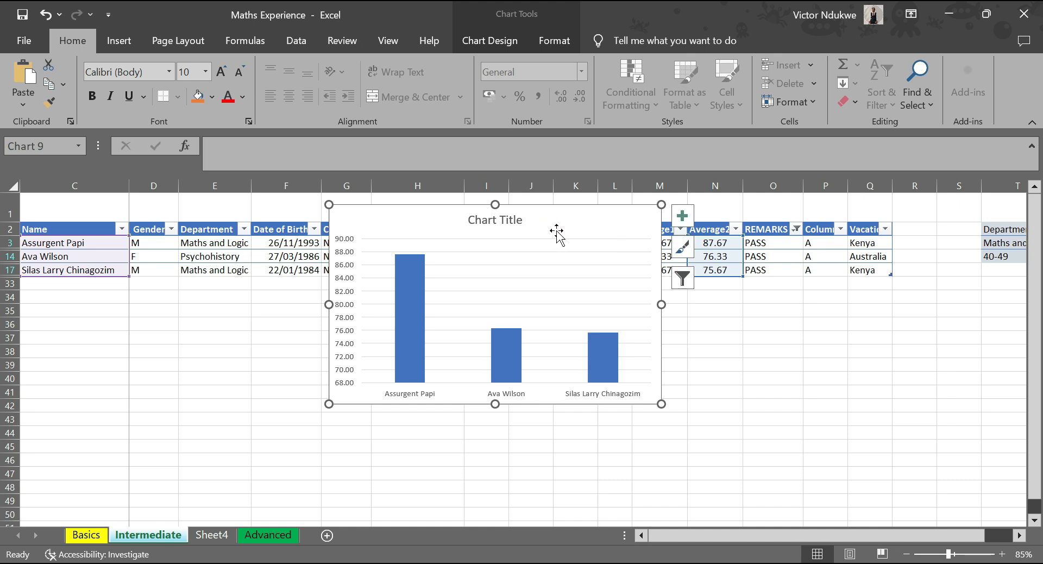
{"action": "key", "text": "Delete"}
Insert a 2-D pie chart from the filtered rows' Name and Average2 values and enlarge it over the table.
{"action": "left_click_drag", "start_coordinate": [79, 242], "coordinate": [82, 267]}
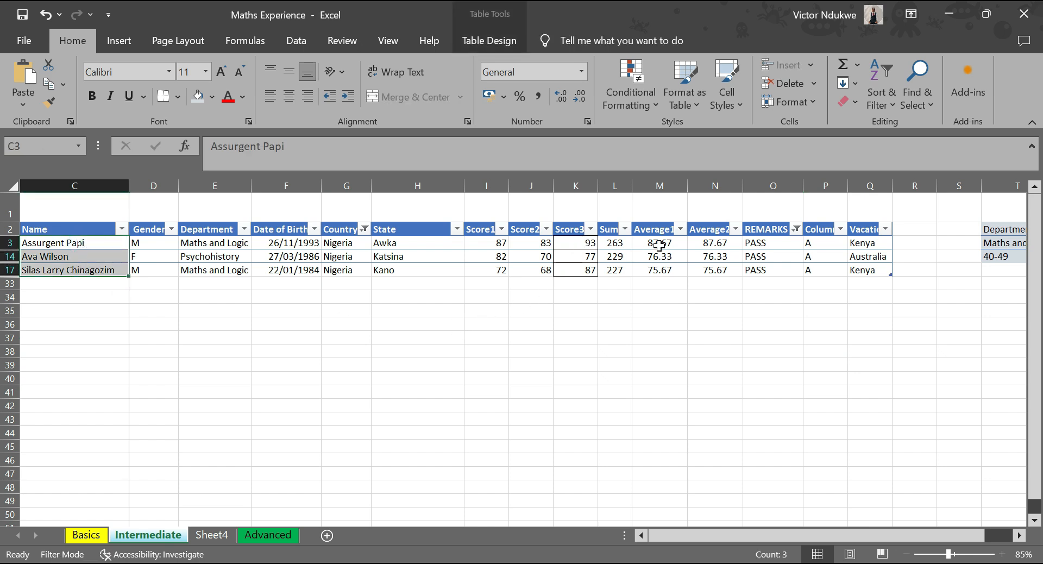
{"action": "left_click_drag", "start_coordinate": [713, 243], "coordinate": [712, 270]}
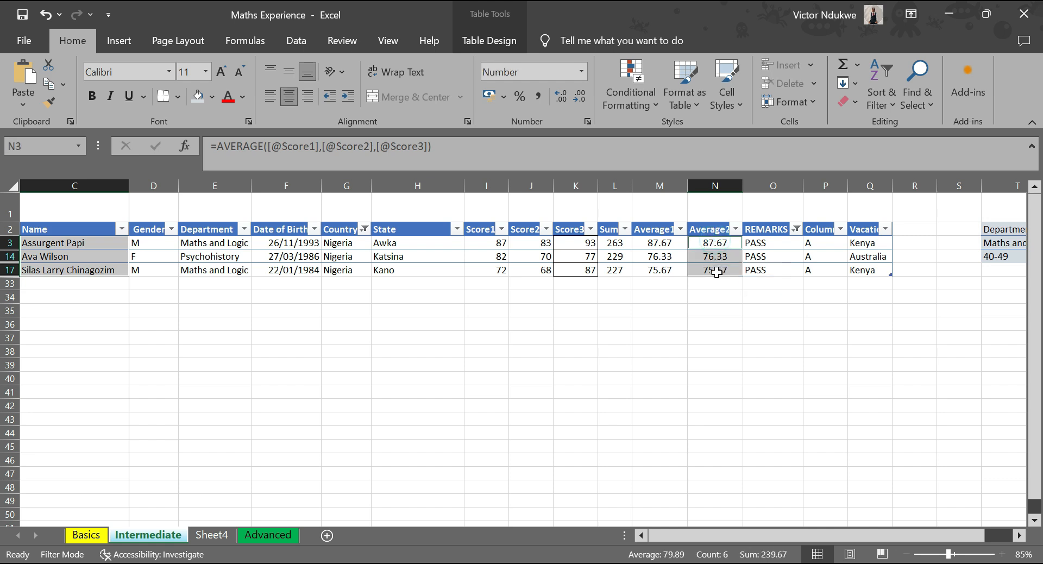
{"action": "left_click", "coordinate": [128, 43]}
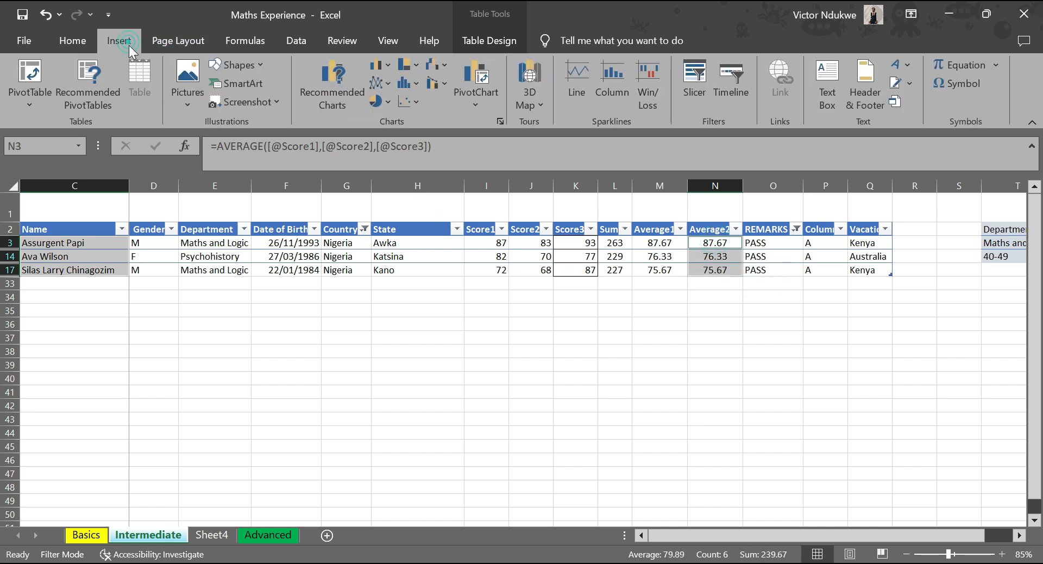
{"action": "left_click", "coordinate": [381, 101]}
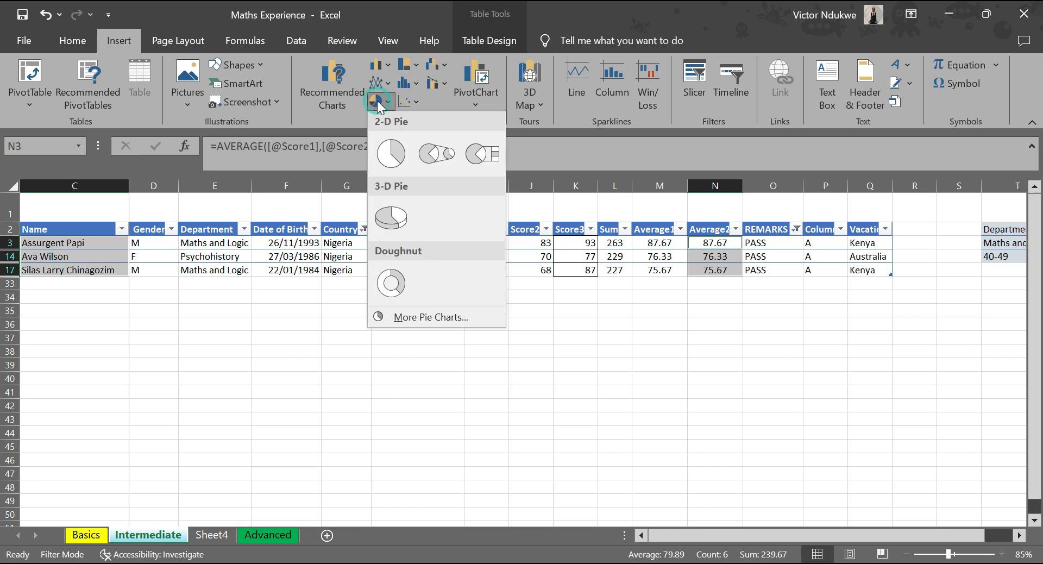
{"action": "left_click", "coordinate": [397, 147]}
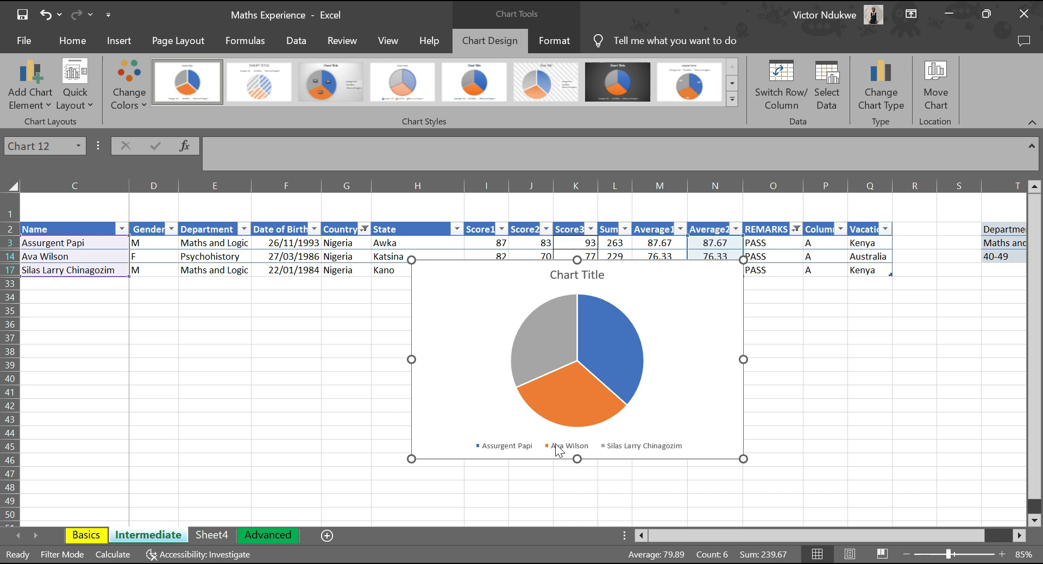
{"action": "mouse_move", "coordinate": [557, 402]}
{"action": "left_click_drag", "start_coordinate": [407, 259], "coordinate": [353, 221]}
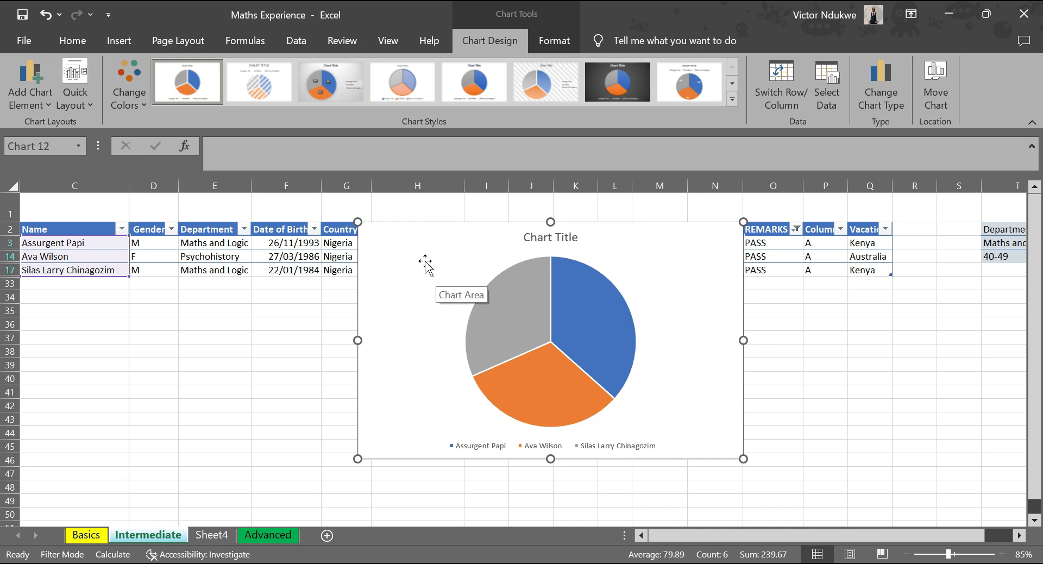
Change the pie chart's title to "Illustration of Staff performance".
{"action": "double_click", "coordinate": [541, 235]}
{"action": "left_click", "coordinate": [537, 238]}
{"action": "double_click", "coordinate": [537, 240]}
{"action": "left_click_drag", "start_coordinate": [537, 239], "coordinate": [569, 236]}
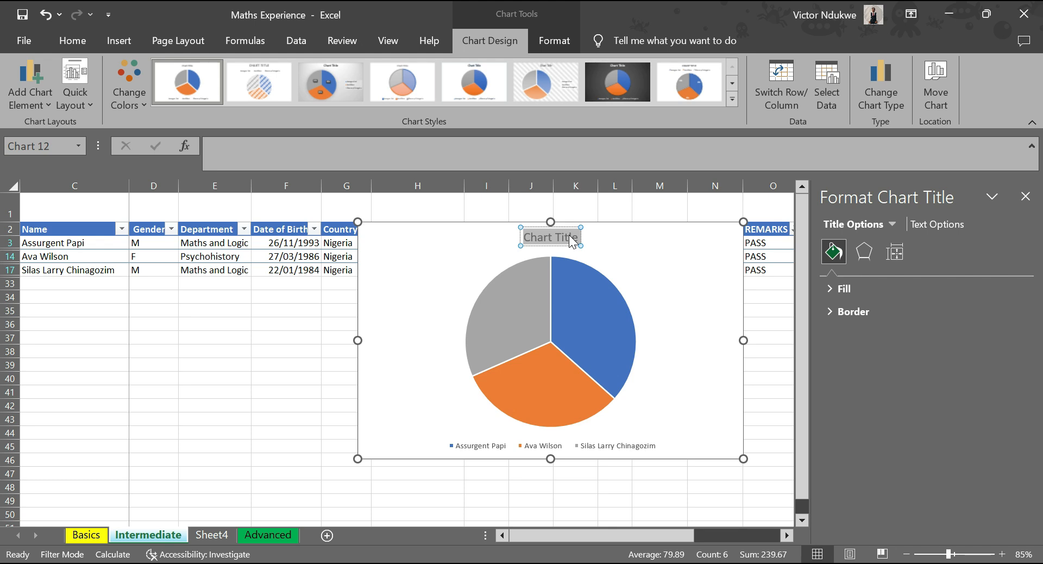
{"action": "type", "text": "Ill"}
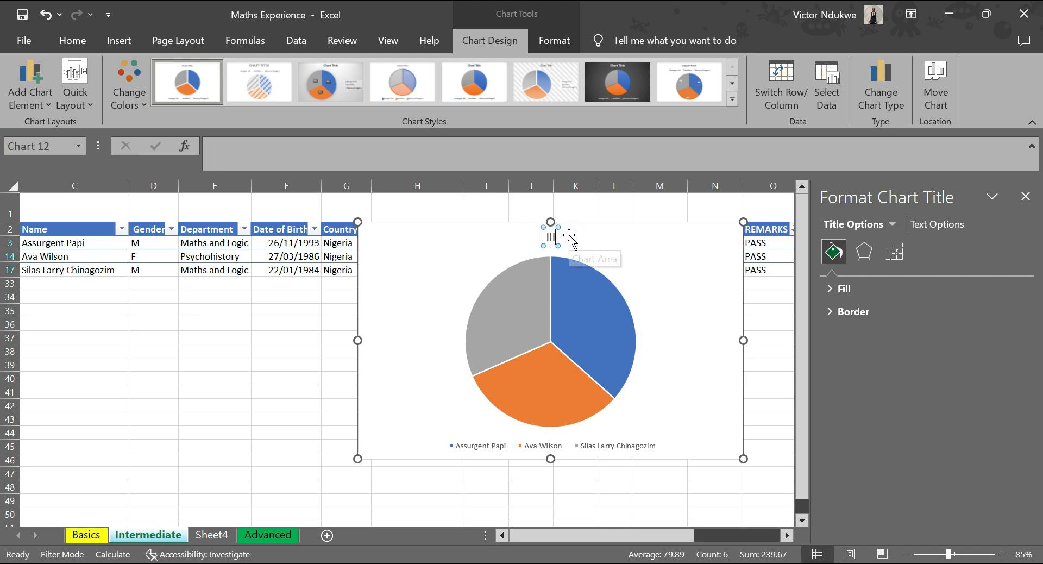
{"action": "type", "text": "ust"}
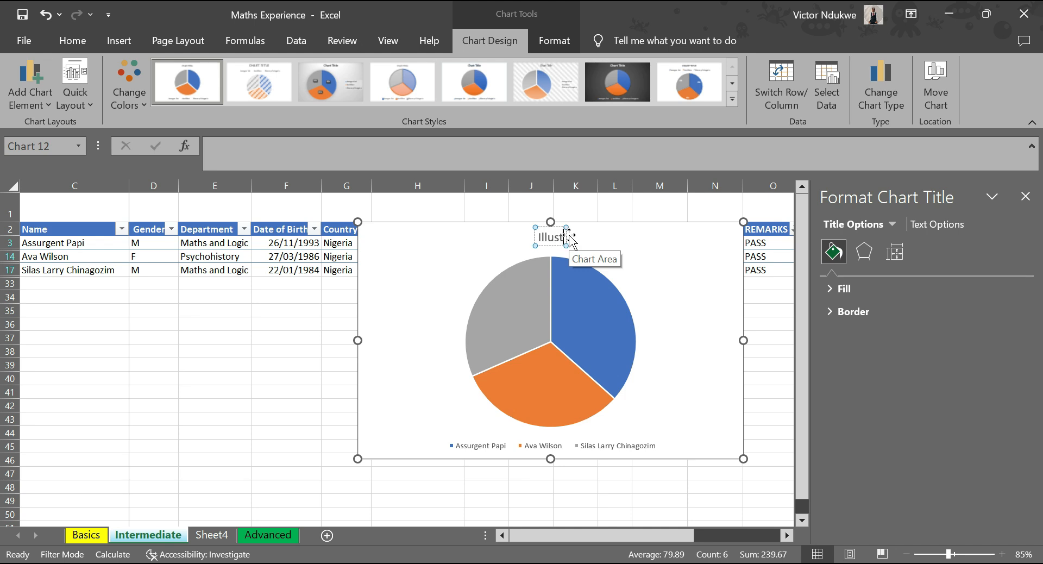
{"action": "type", "text": "ration of Stf"}
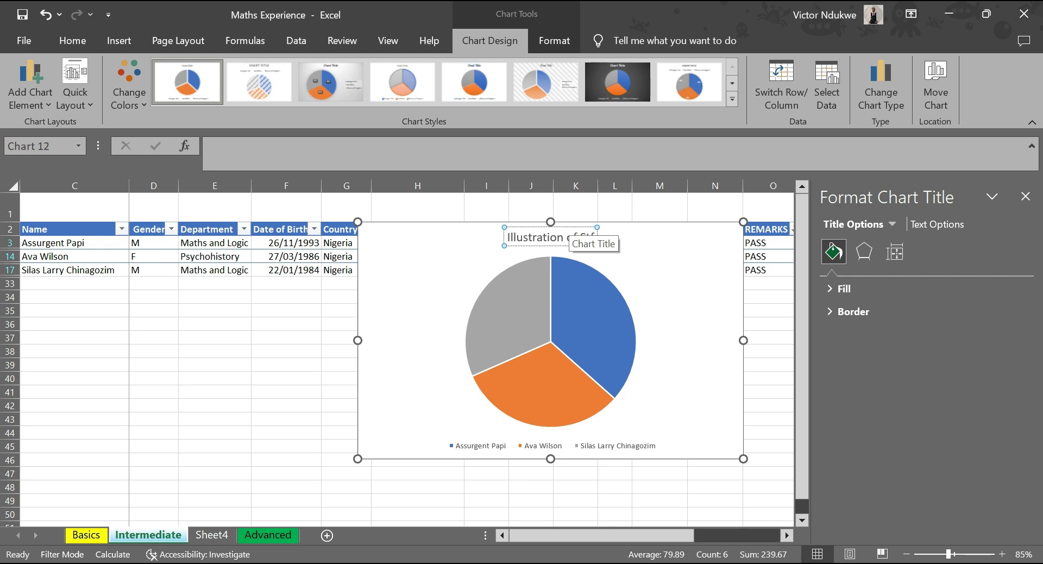
{"action": "key", "text": "BackSpace"}
{"action": "type", "text": "aff per"}
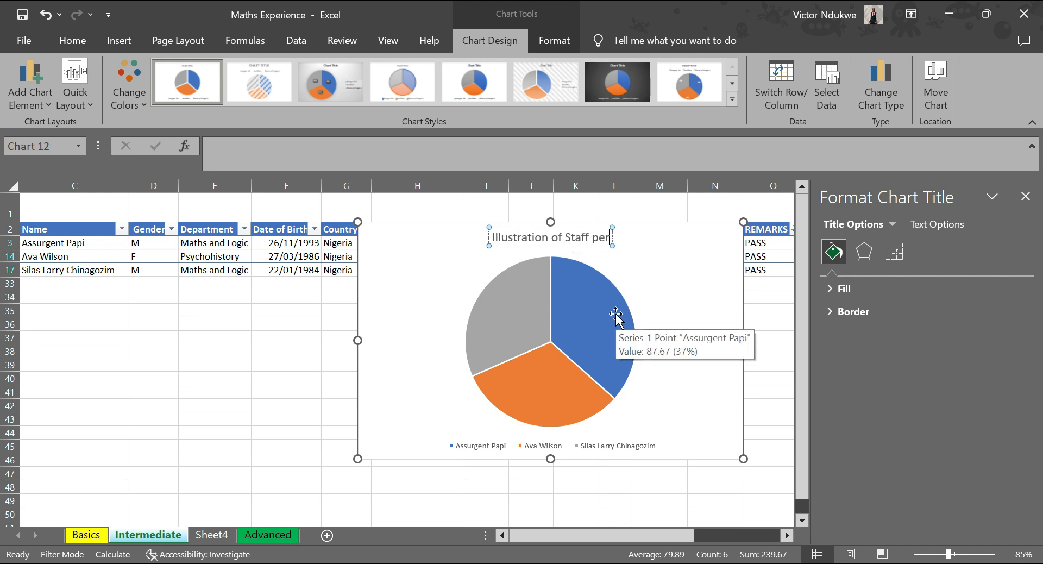
{"action": "type", "text": "formance"}
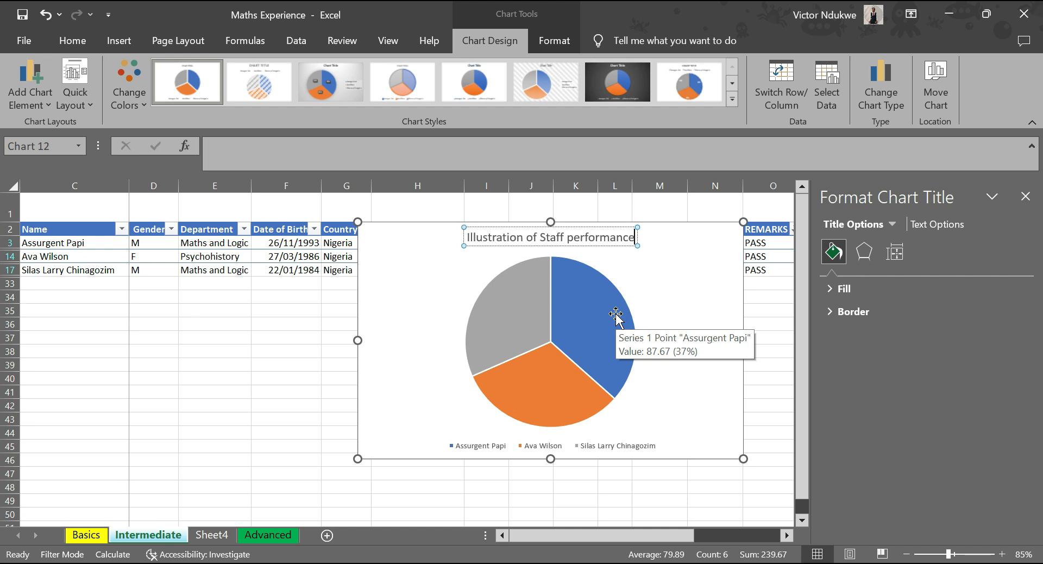
{"action": "left_click", "coordinate": [692, 288]}
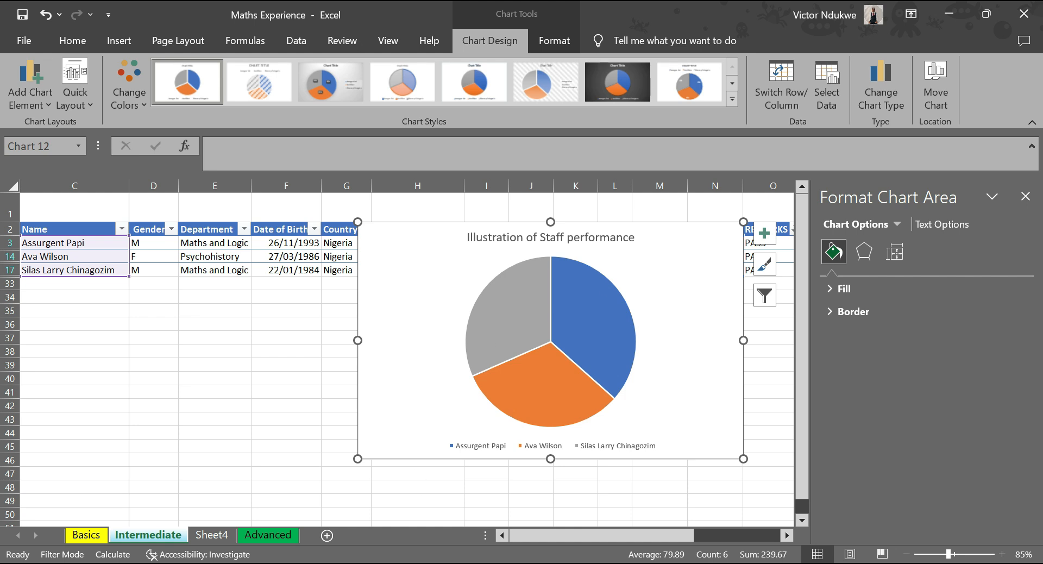
Try reshaping the pie chart's legend into a tall, narrow block, and undo both resizes.
{"action": "left_click", "coordinate": [497, 447]}
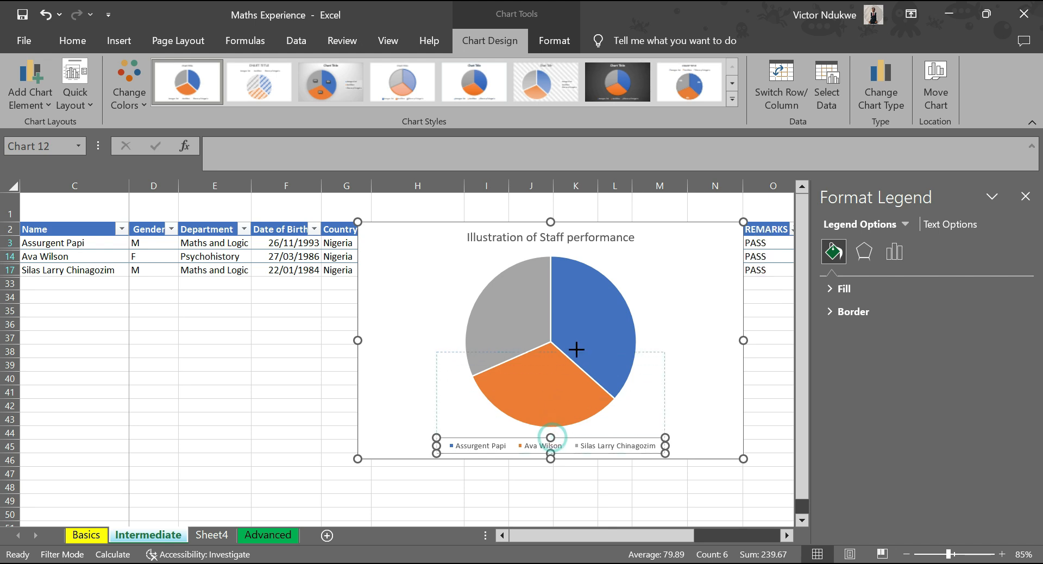
{"action": "left_click_drag", "start_coordinate": [552, 437], "coordinate": [552, 351]}
{"action": "left_click_drag", "start_coordinate": [438, 402], "coordinate": [622, 403]}
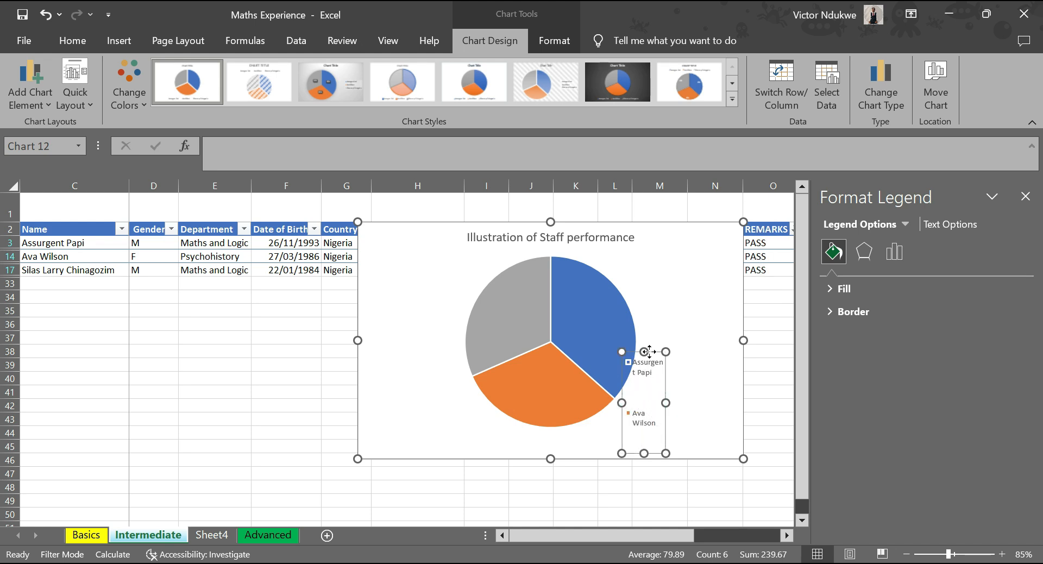
{"action": "key", "text": "ctrl+z"}
{"action": "key", "text": "ctrl+z"}
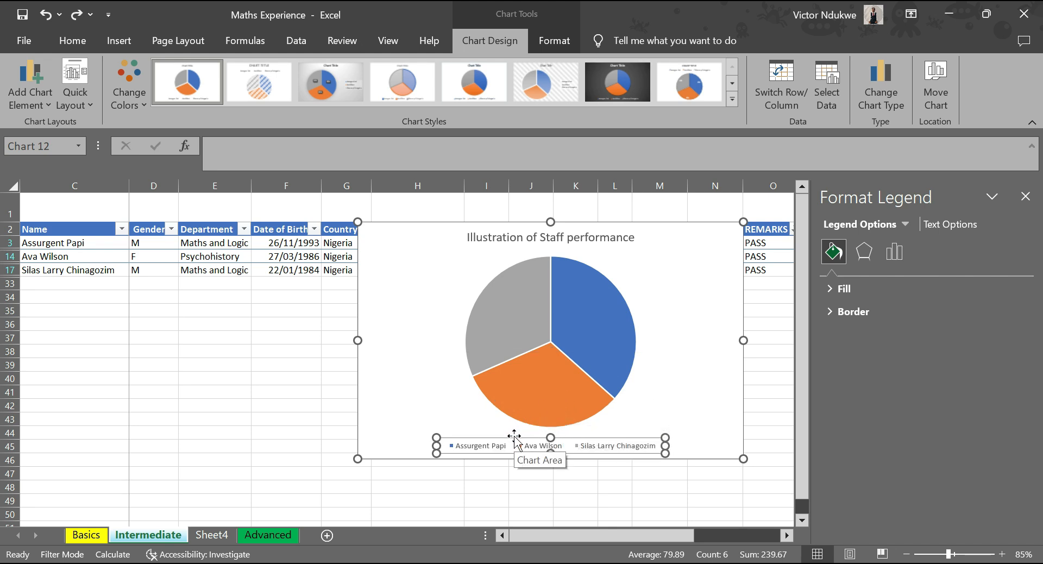
Move the pie chart's legend slightly closer to the pie and dismiss the chart formatting options.
{"action": "left_click_drag", "start_coordinate": [514, 439], "coordinate": [591, 435]}
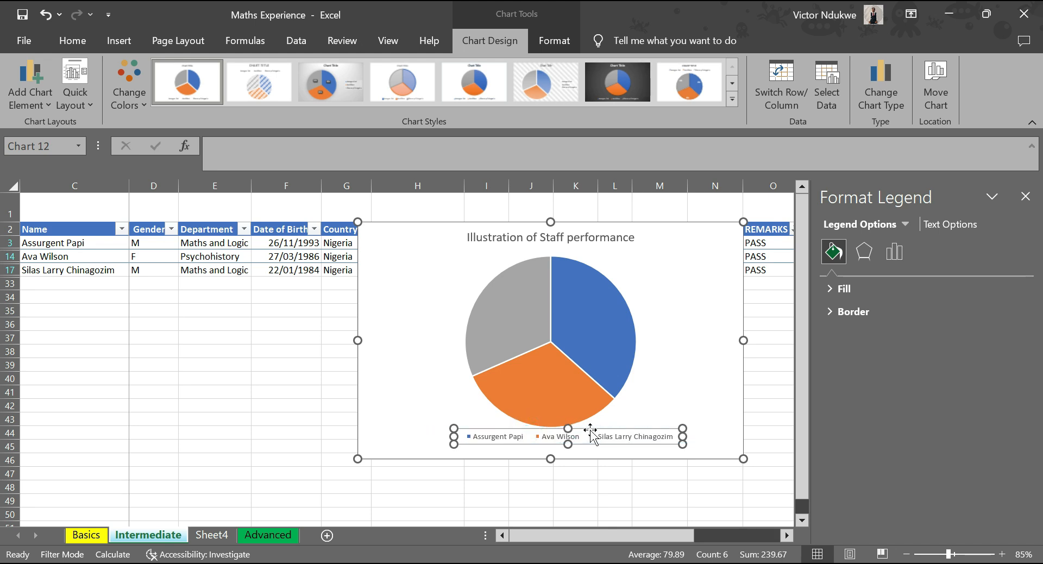
{"action": "left_click", "coordinate": [410, 259]}
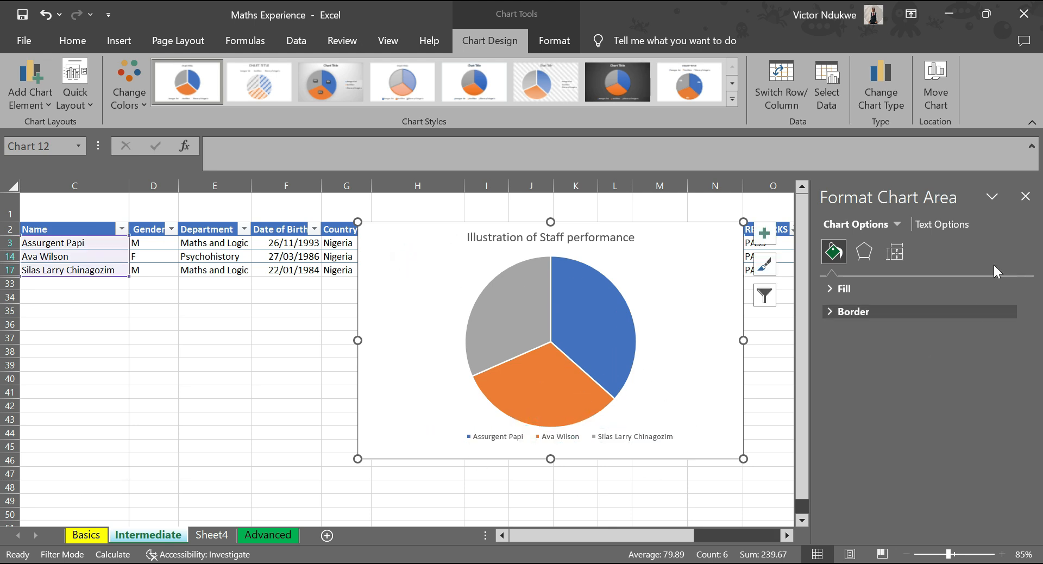
{"action": "left_click", "coordinate": [1025, 198]}
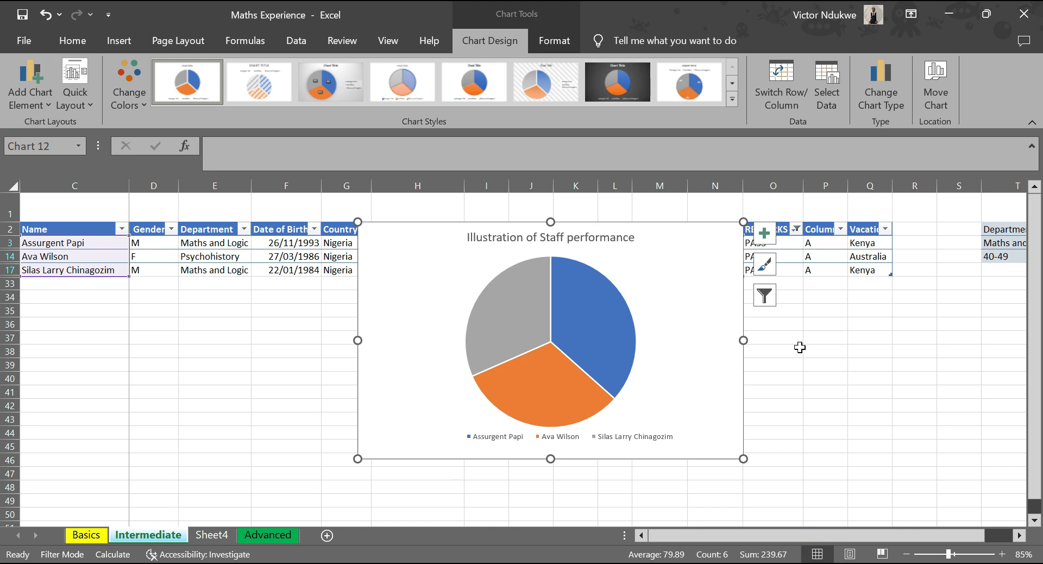
Move the pie chart off the score columns to the empty rows below the table's Name column.
{"action": "left_click", "coordinate": [718, 237]}
{"action": "left_click_drag", "start_coordinate": [675, 239], "coordinate": [303, 289]}
{"action": "left_click", "coordinate": [472, 340]}
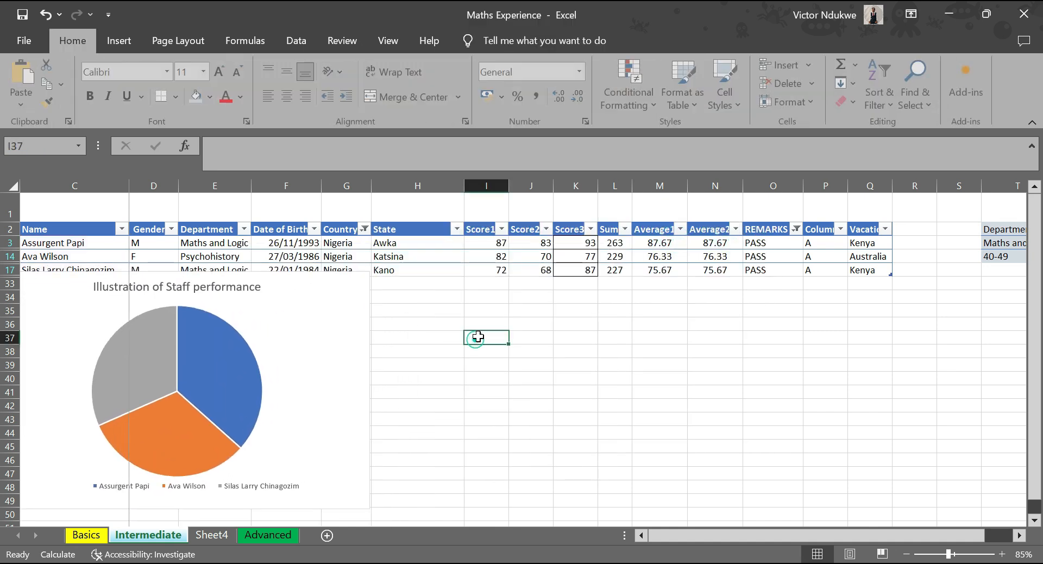
{"action": "left_click_drag", "start_coordinate": [98, 296], "coordinate": [95, 325]}
{"action": "key", "text": "Escape"}
Insert a recommended Line chart from the filtered rows' Name and Score1 to Score3 values.
{"action": "left_click_drag", "start_coordinate": [70, 242], "coordinate": [79, 269]}
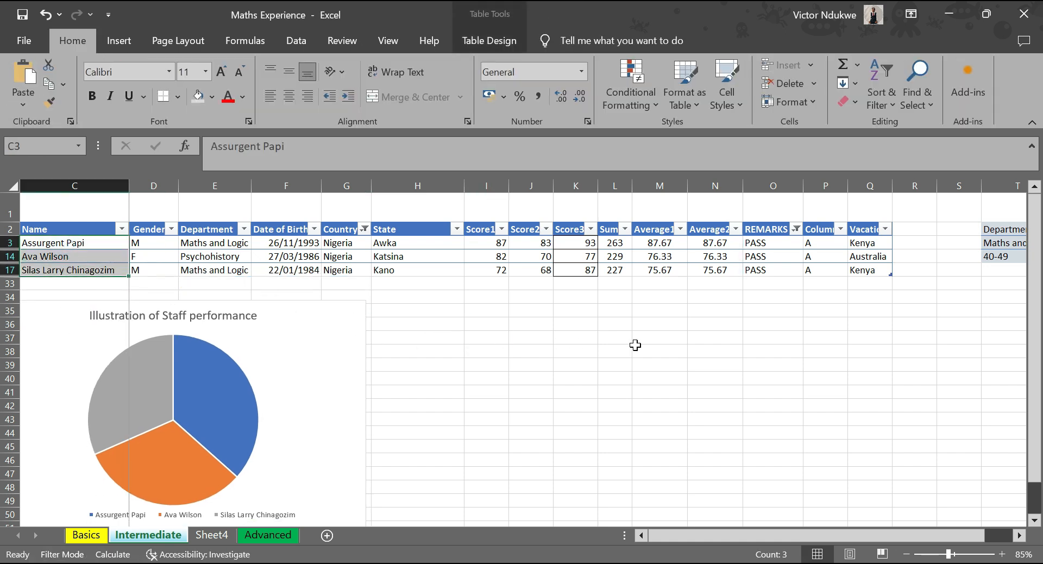
{"action": "left_click_drag", "start_coordinate": [492, 248], "coordinate": [580, 272]}
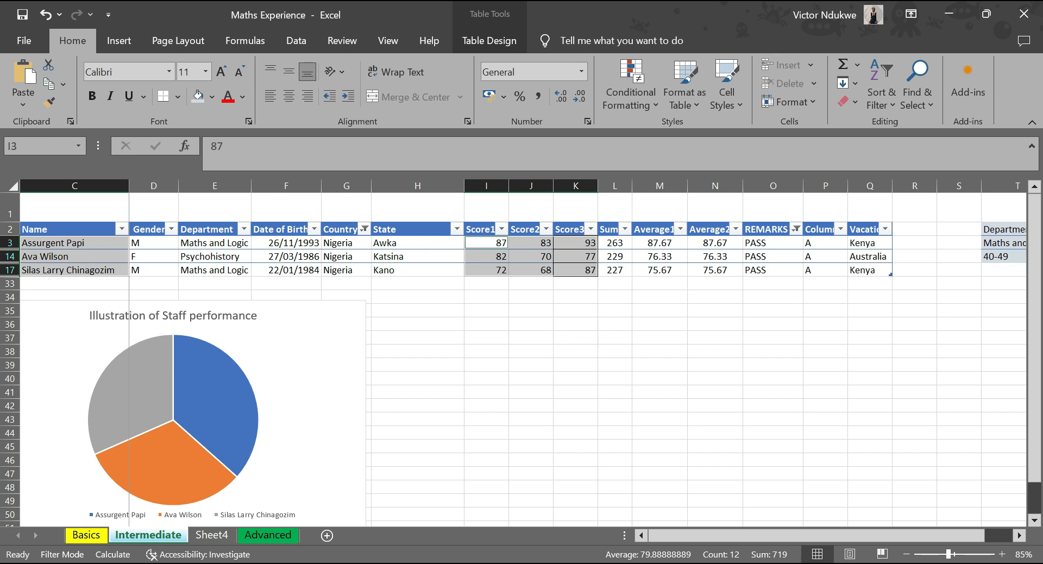
{"action": "left_click", "coordinate": [118, 45]}
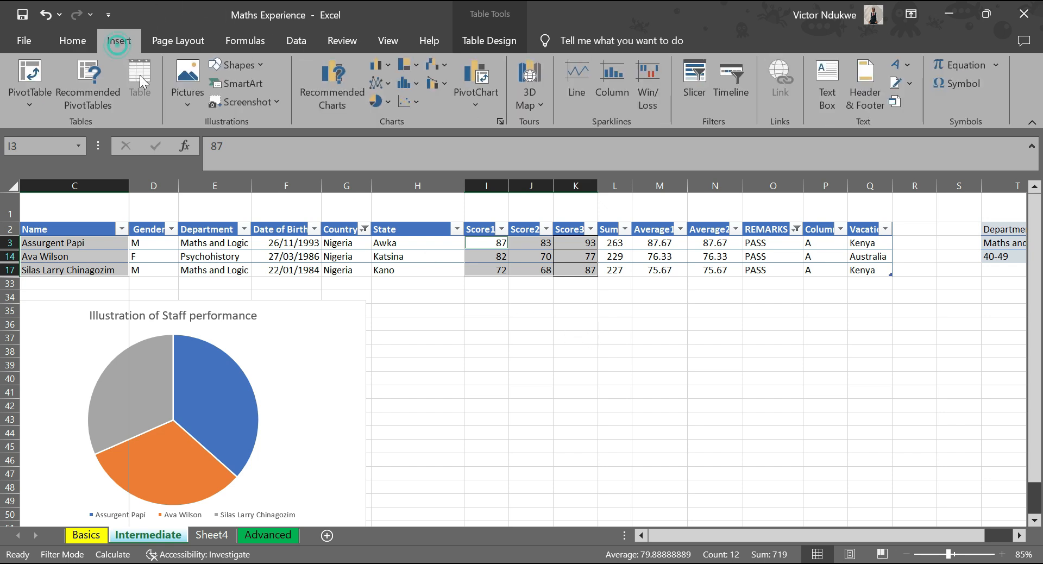
{"action": "left_click", "coordinate": [343, 103]}
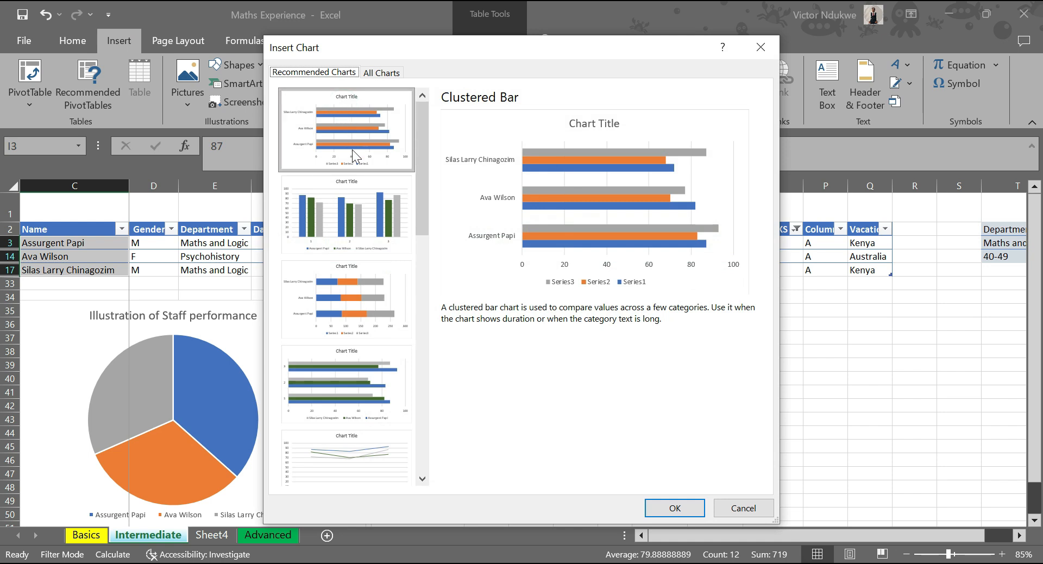
{"action": "left_click", "coordinate": [354, 221]}
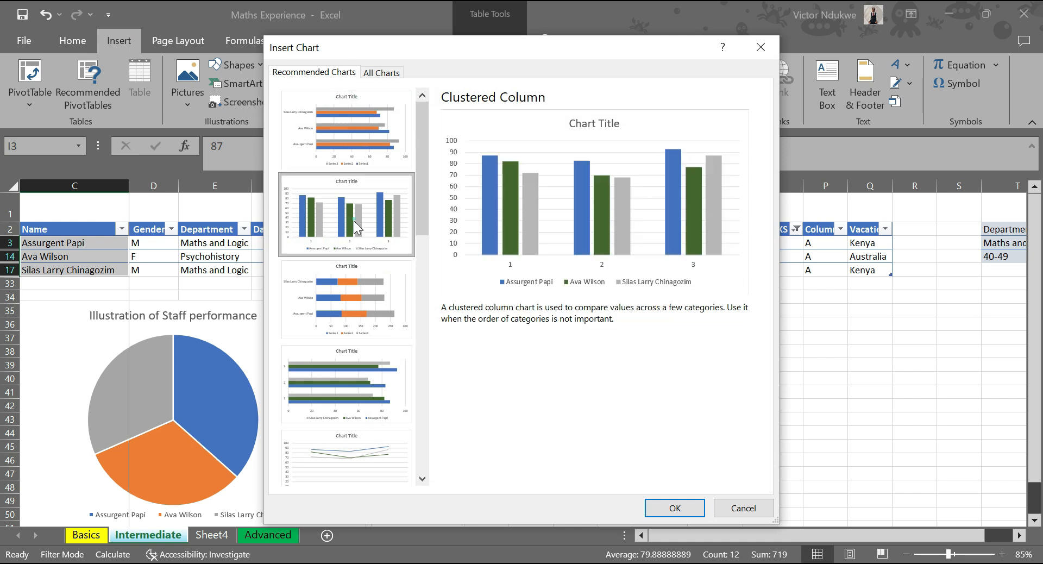
{"action": "left_click", "coordinate": [360, 133]}
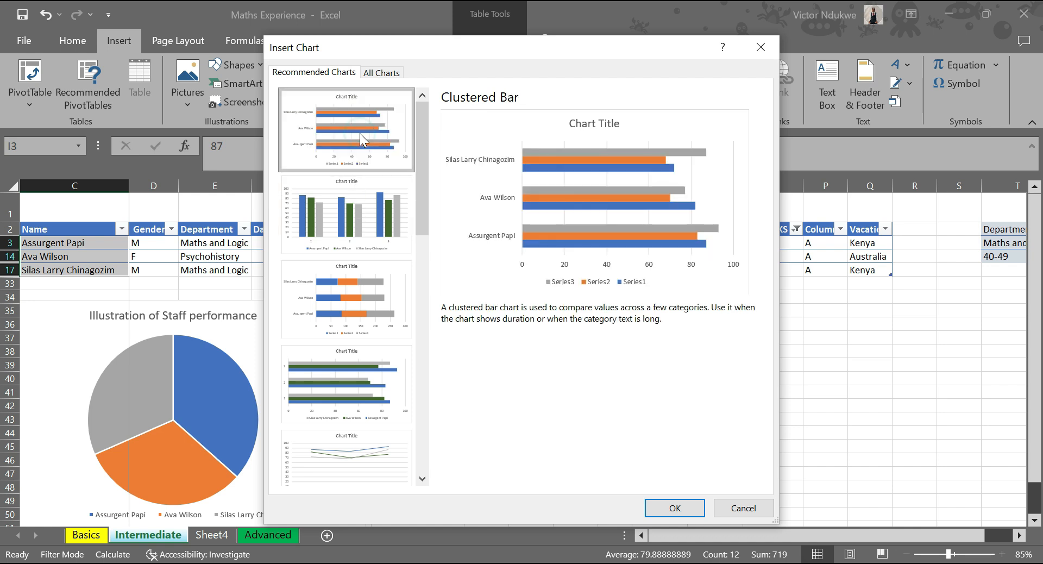
{"action": "left_click", "coordinate": [368, 212]}
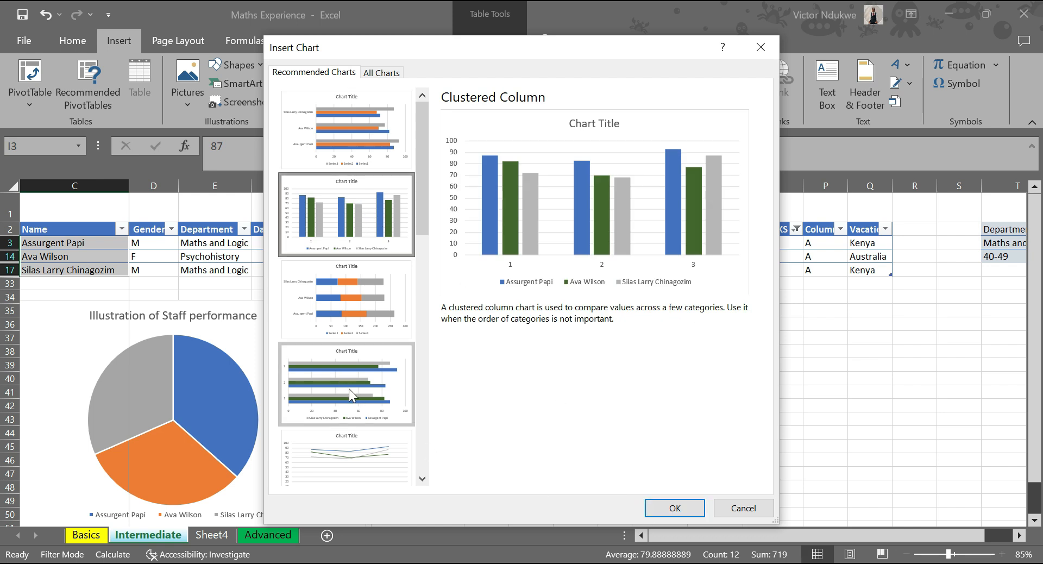
{"action": "scroll", "coordinate": [361, 435], "scroll_direction": "down", "scroll_amount": 3}
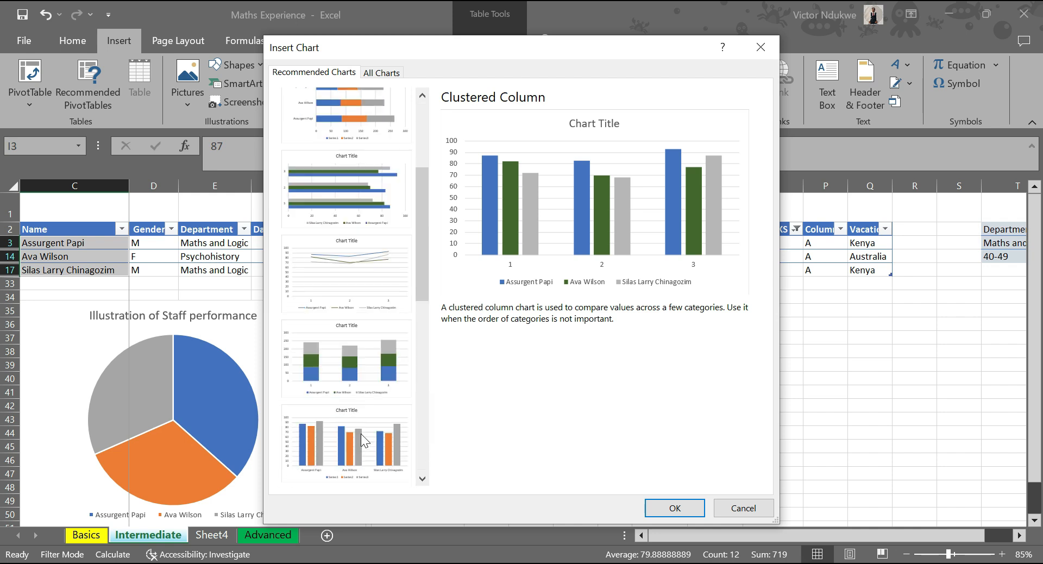
{"action": "left_click", "coordinate": [344, 268]}
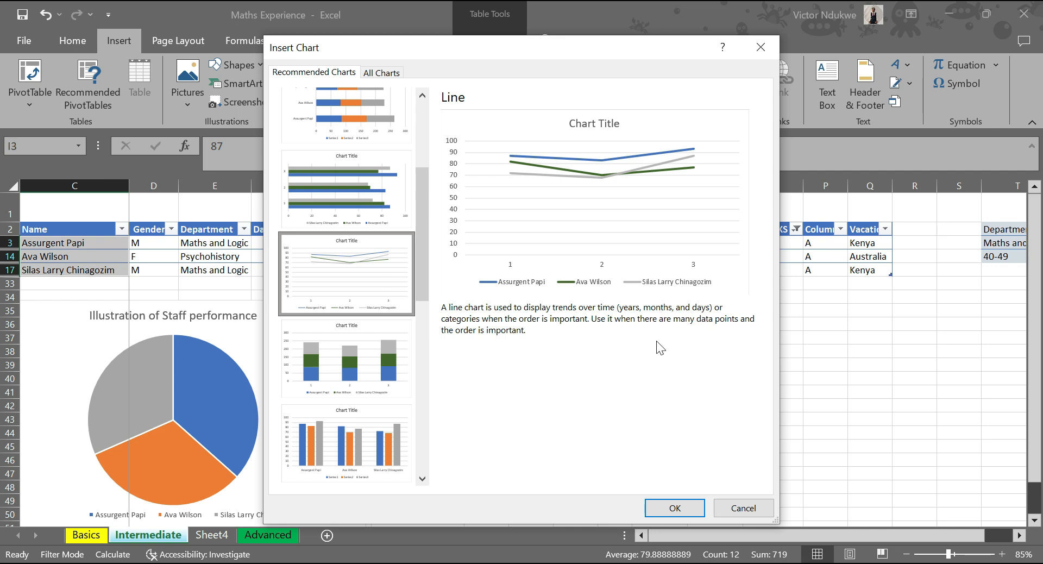
{"action": "left_click", "coordinate": [676, 505]}
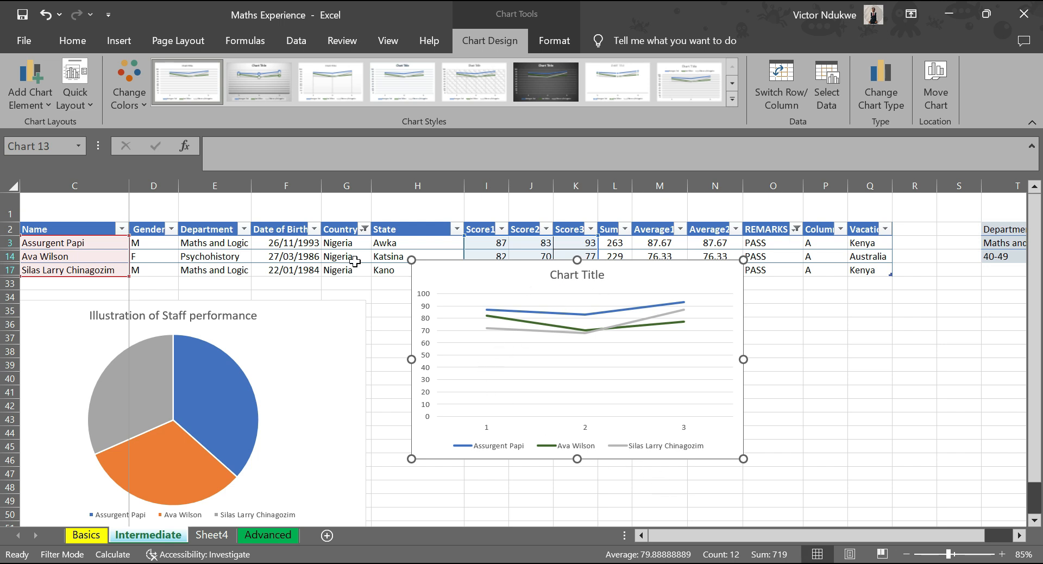
Enlarge the line chart over the table and inspect the three score points of the blue line.
{"action": "left_click_drag", "start_coordinate": [411, 260], "coordinate": [324, 202]}
{"action": "left_click_drag", "start_coordinate": [744, 459], "coordinate": [789, 493]}
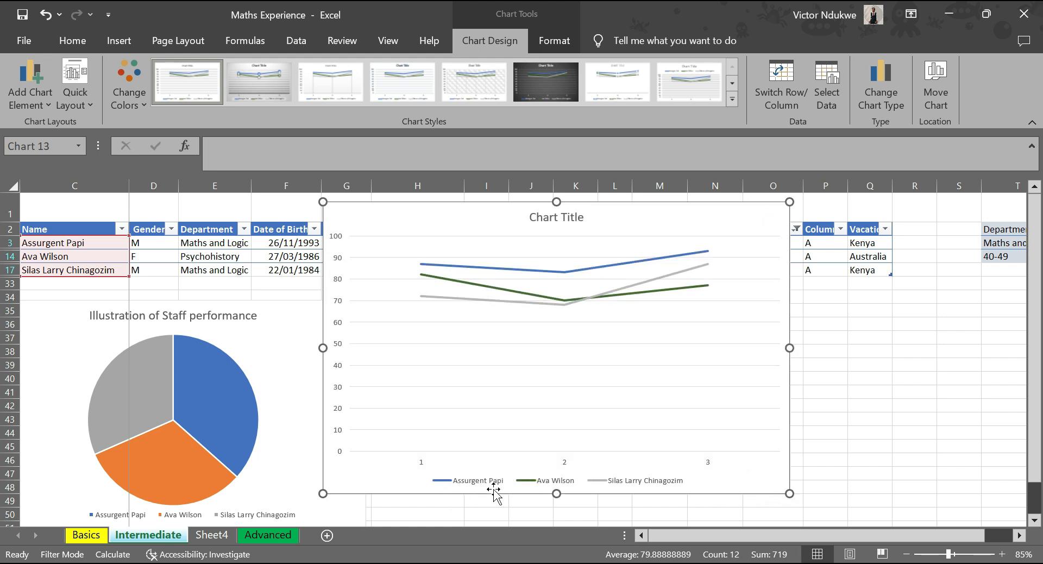
{"action": "left_click", "coordinate": [423, 462]}
{"action": "left_click", "coordinate": [420, 264]}
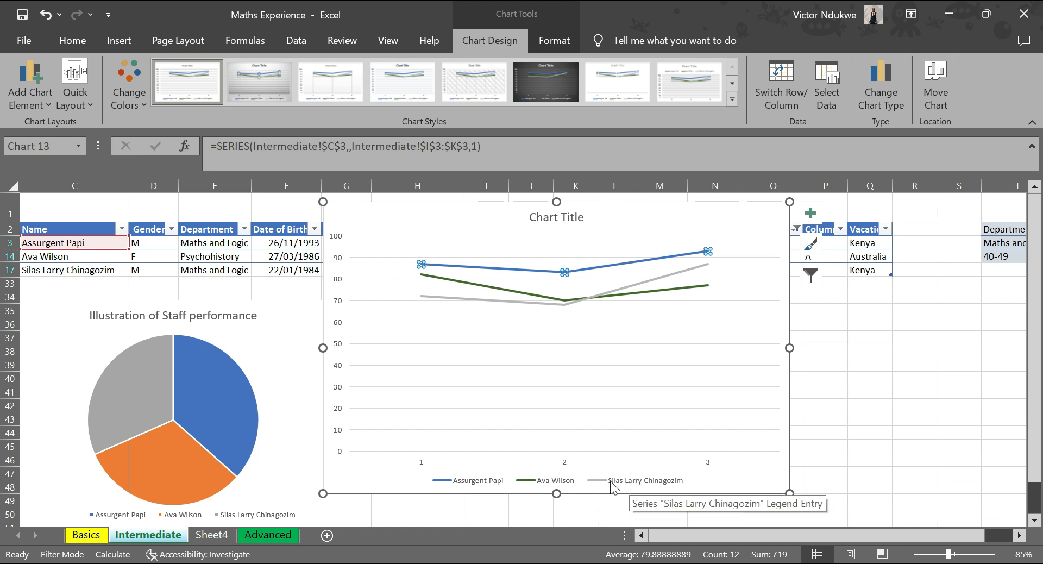
{"action": "left_click", "coordinate": [422, 266]}
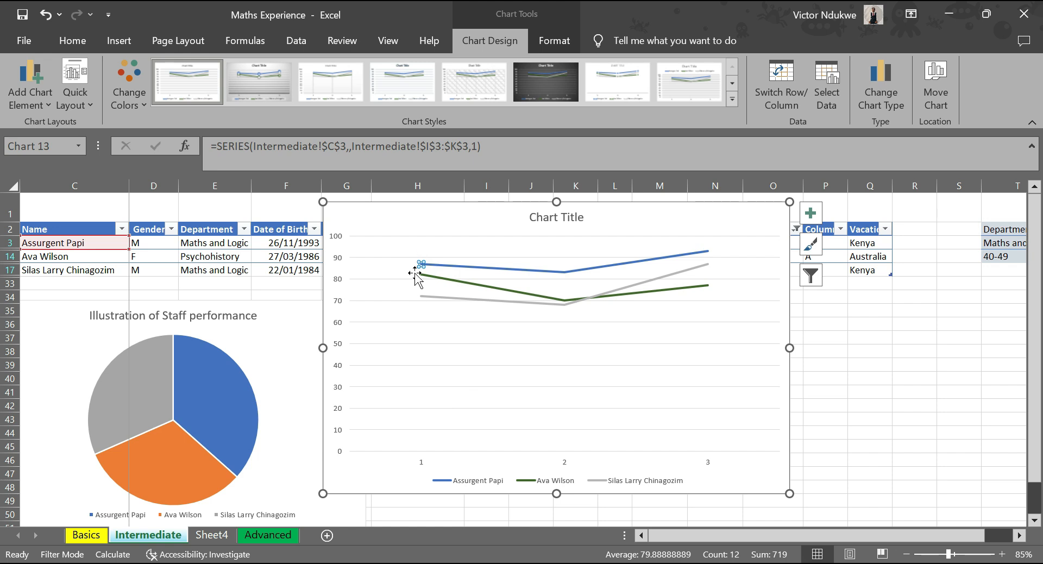
{"action": "left_click", "coordinate": [564, 272]}
{"action": "left_click", "coordinate": [707, 253]}
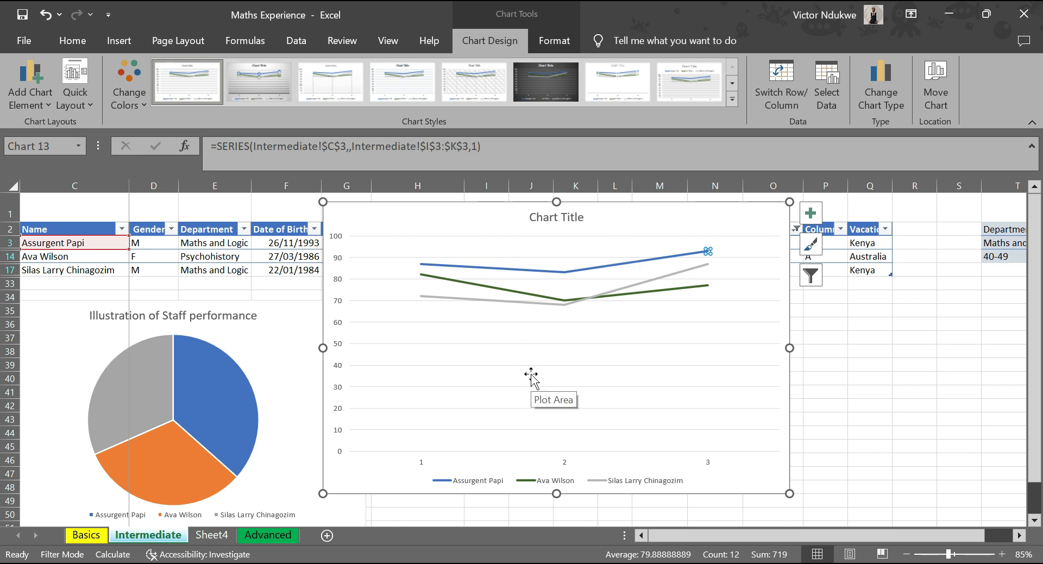
Delete the line chart's horizontal gridlines and move the chart below the table, over the pie chart.
{"action": "left_click", "coordinate": [607, 367]}
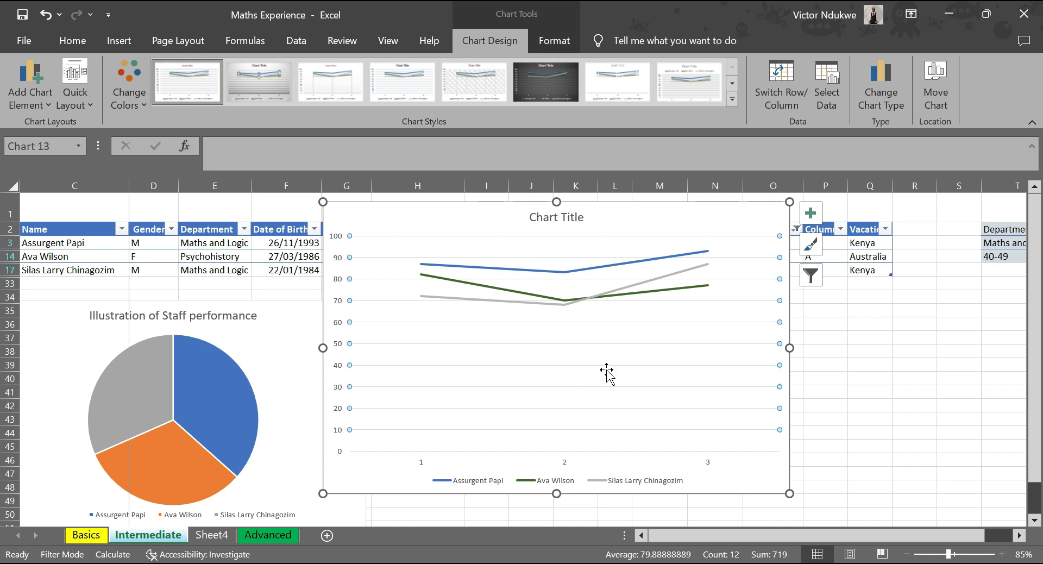
{"action": "key", "text": "Delete"}
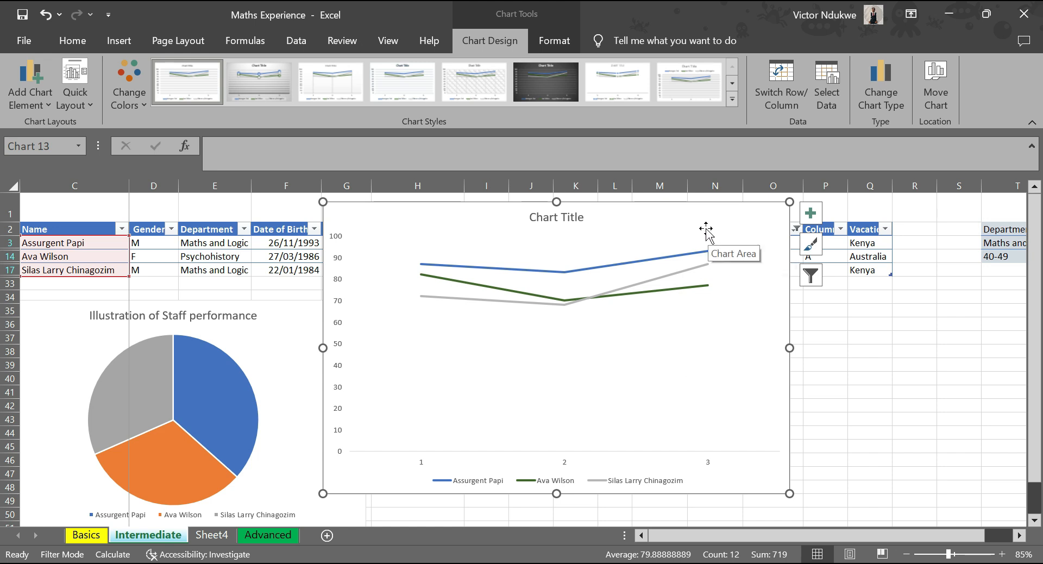
{"action": "left_click_drag", "start_coordinate": [513, 253], "coordinate": [302, 309]}
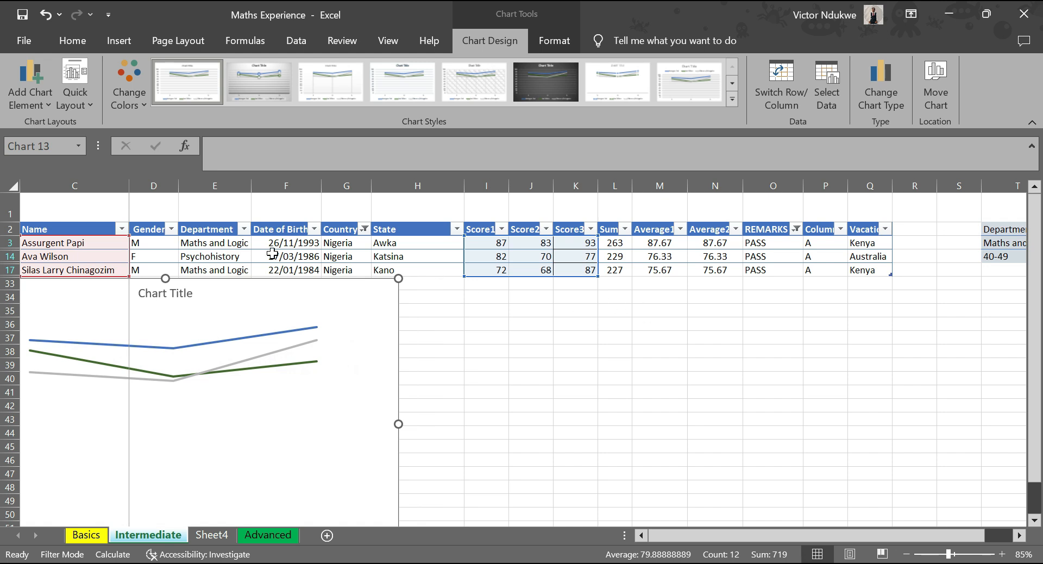
{"action": "left_click", "coordinate": [540, 353]}
Insert a recommended Clustered Column chart from the filtered rows' Name and Score1 to Score3 values.
{"action": "left_click", "coordinate": [87, 244]}
{"action": "left_click_drag", "start_coordinate": [87, 259], "coordinate": [86, 272]}
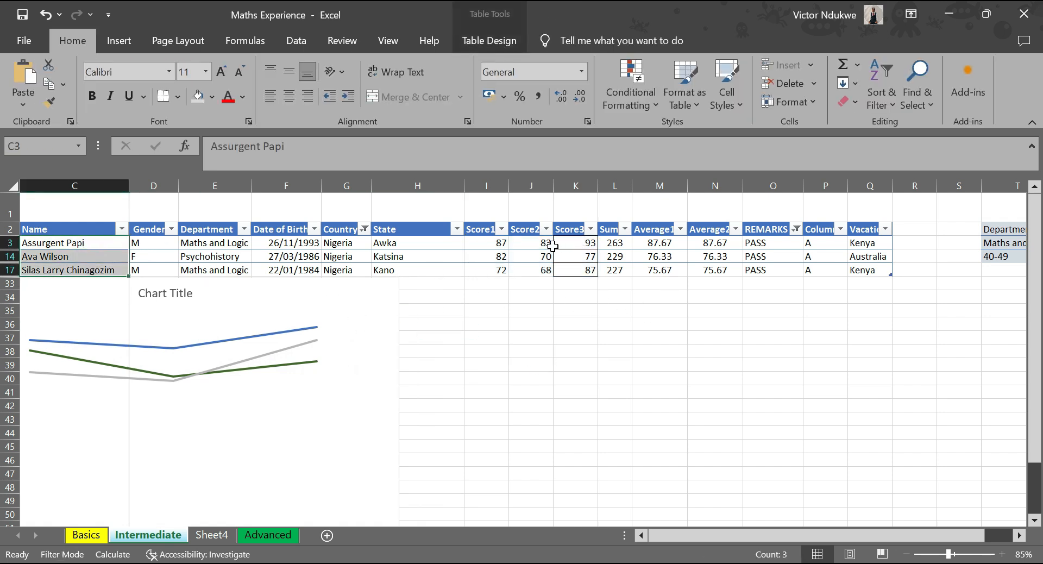
{"action": "left_click_drag", "start_coordinate": [506, 245], "coordinate": [570, 269]}
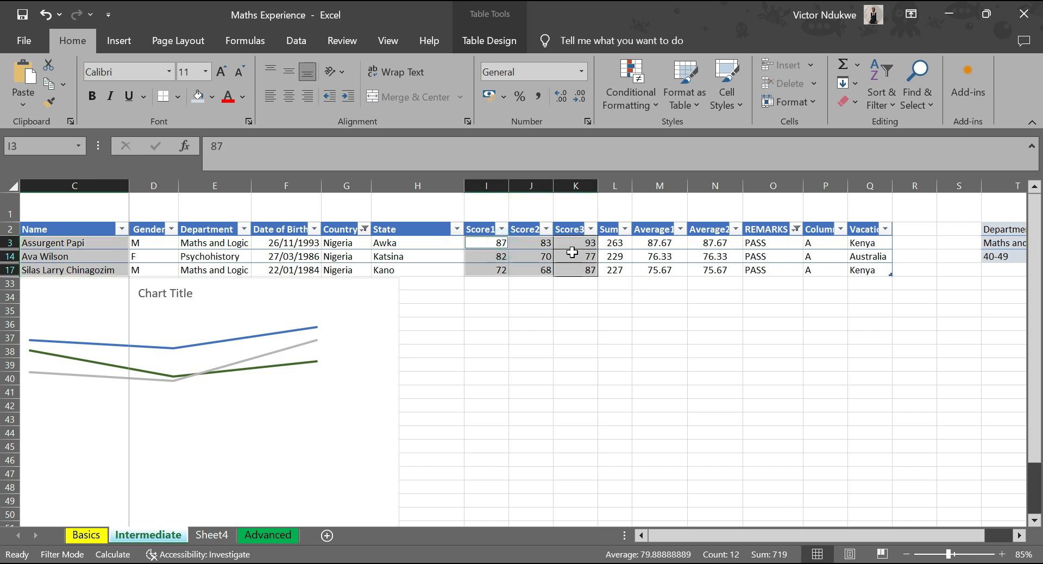
{"action": "left_click", "coordinate": [132, 50]}
{"action": "left_click", "coordinate": [339, 94]}
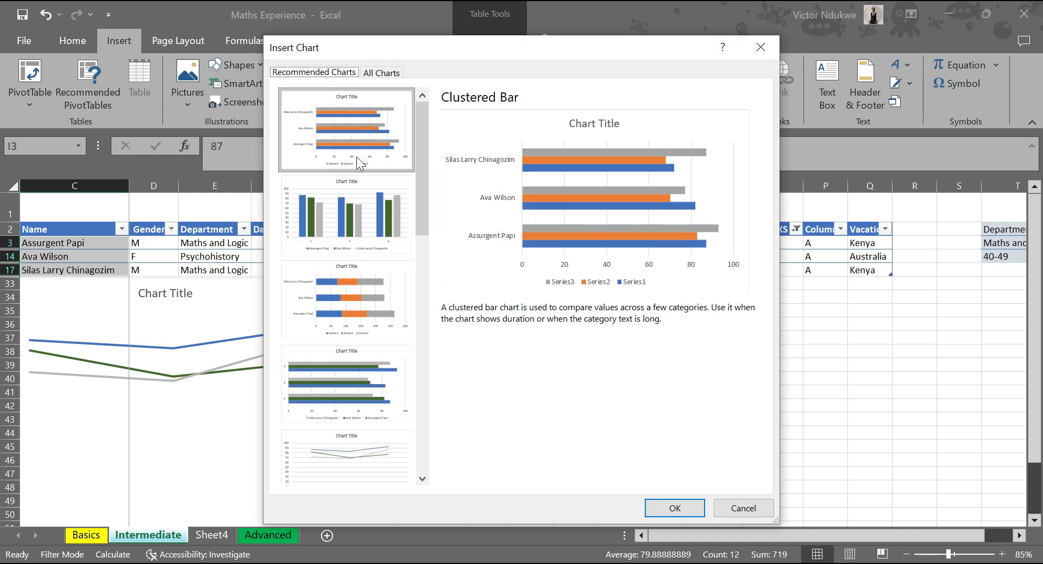
{"action": "left_click", "coordinate": [357, 217]}
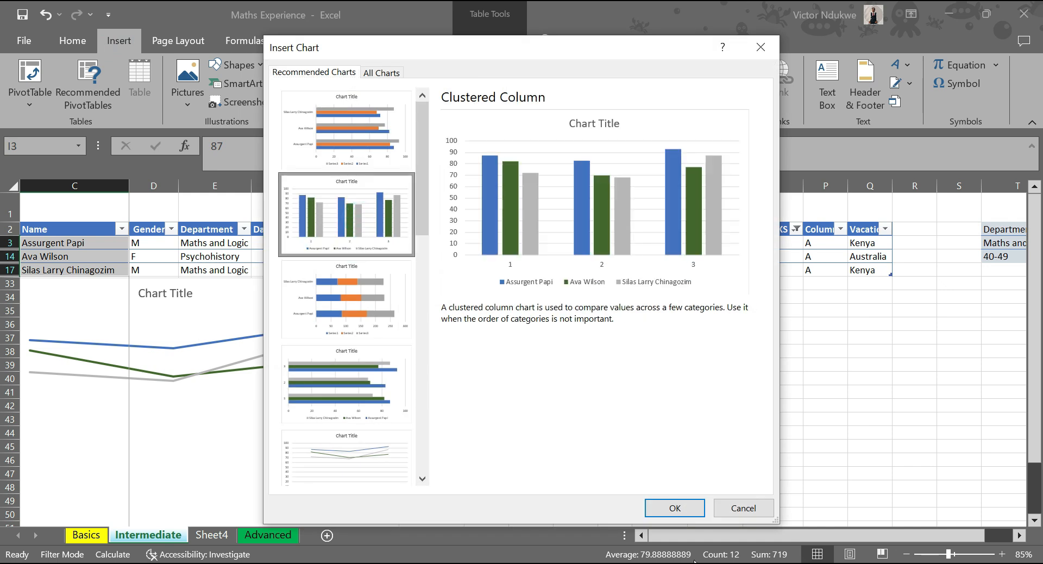
{"action": "left_click", "coordinate": [682, 515]}
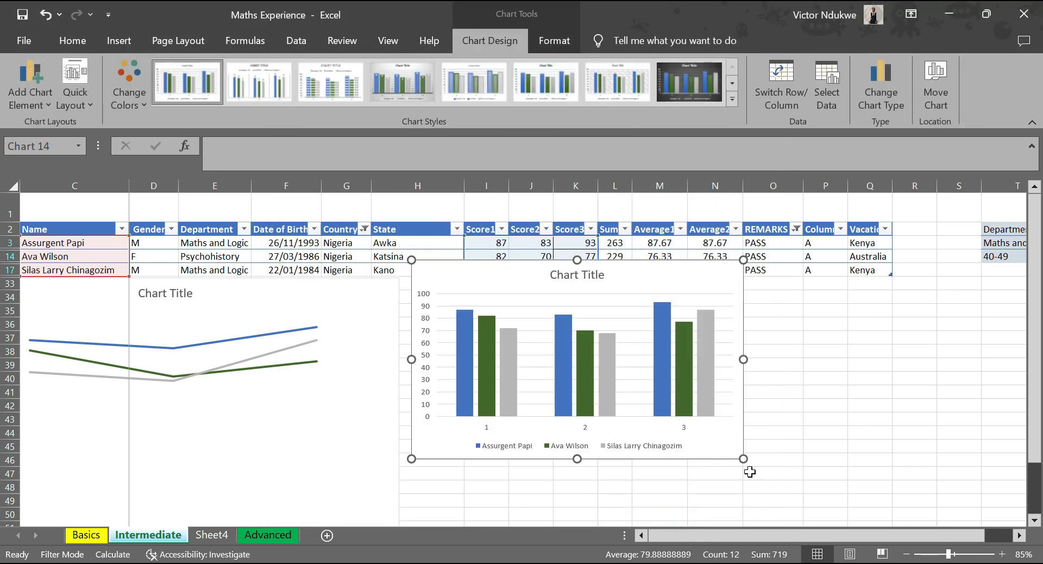
Enlarge the clustered column chart and move it up over the table.
{"action": "left_click_drag", "start_coordinate": [744, 459], "coordinate": [831, 515]}
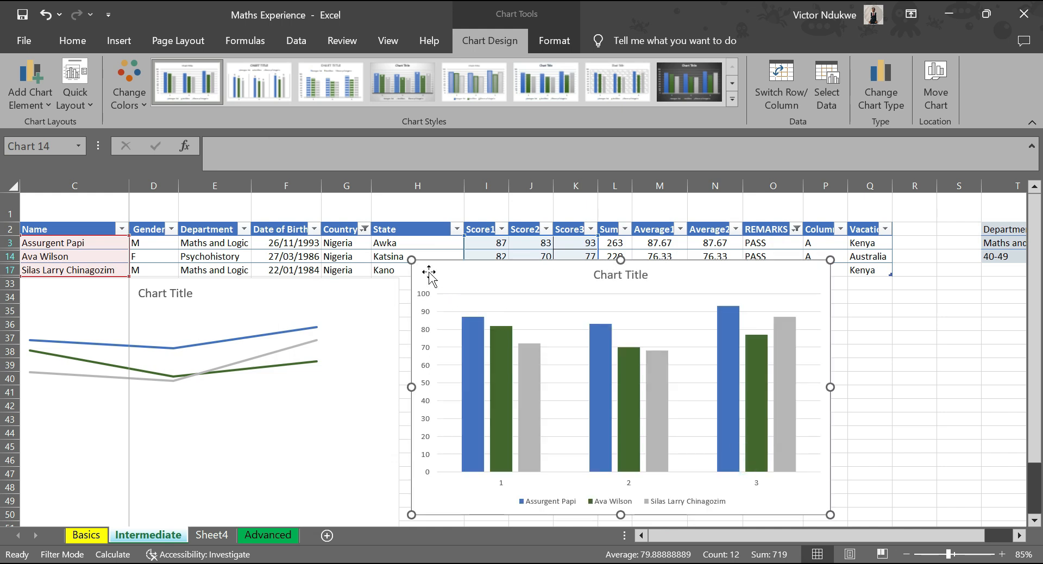
{"action": "left_click_drag", "start_coordinate": [412, 259], "coordinate": [365, 222]}
{"action": "left_click_drag", "start_coordinate": [485, 244], "coordinate": [477, 214]}
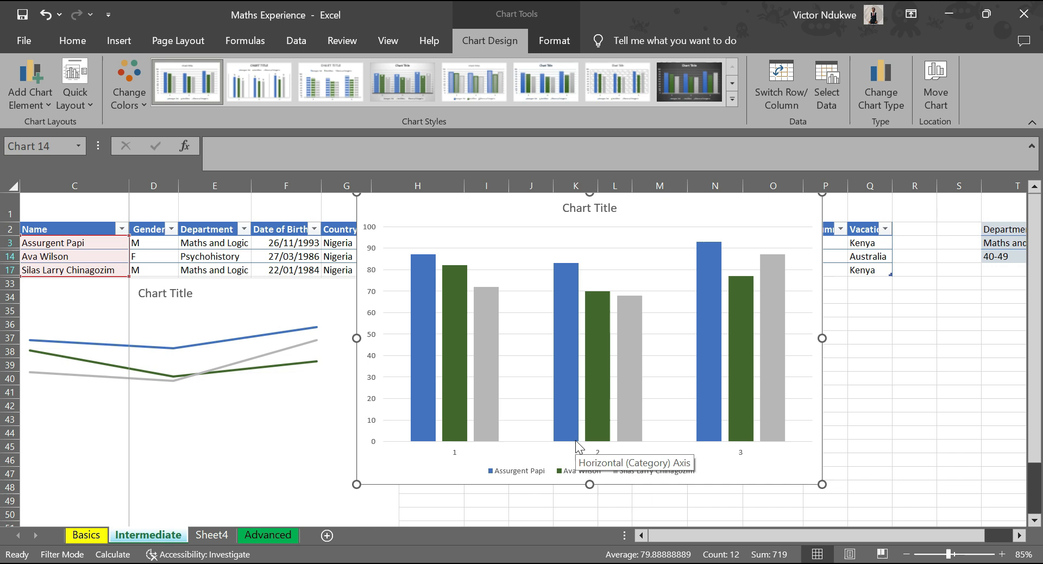
Switch the column chart's rows and columns so staff names form the category axis, and inspect the first staff member's bars.
{"action": "mouse_move", "coordinate": [462, 426]}
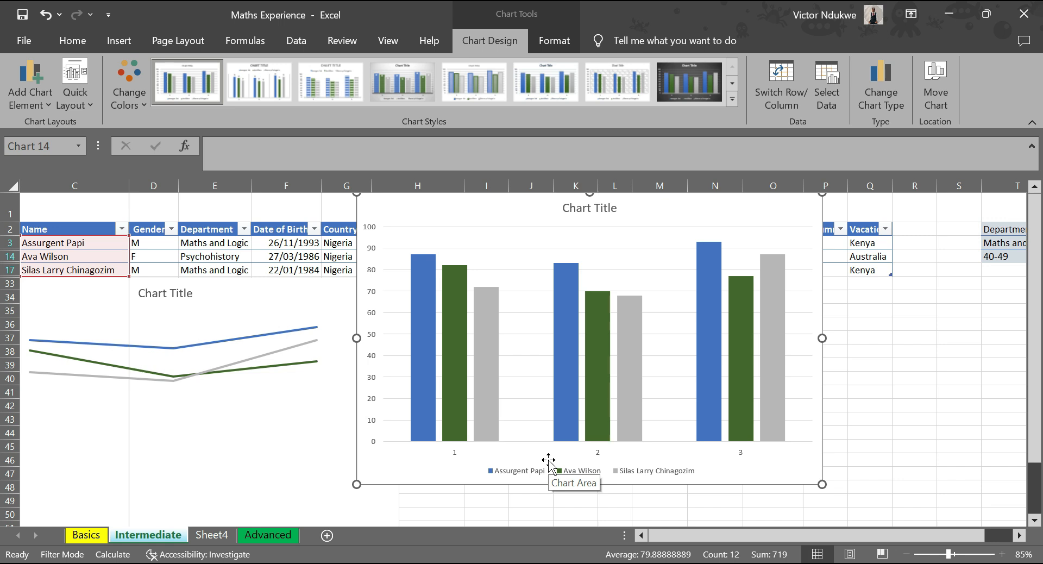
{"action": "left_click", "coordinate": [784, 103]}
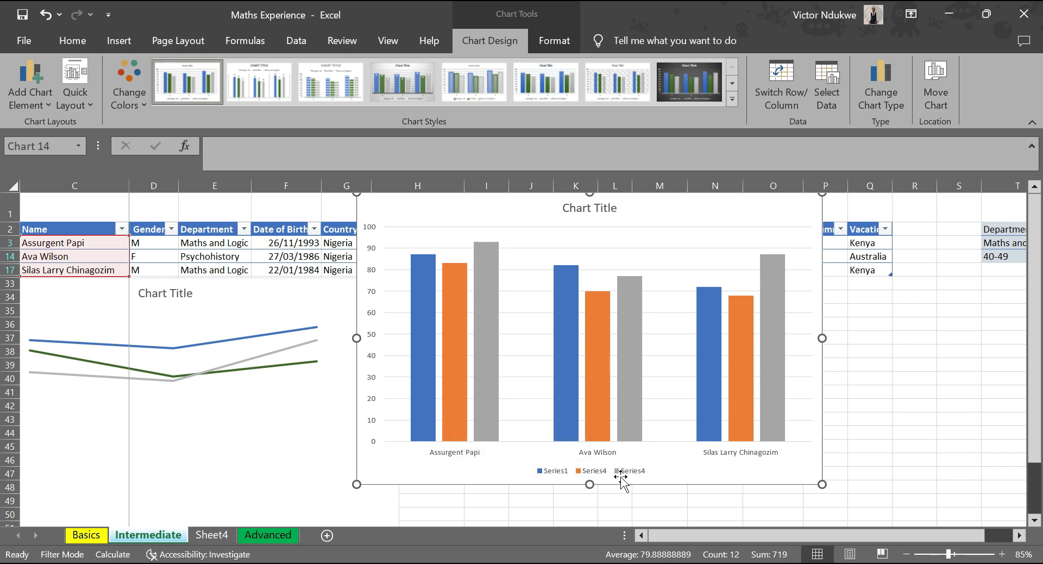
{"action": "mouse_move", "coordinate": [479, 405]}
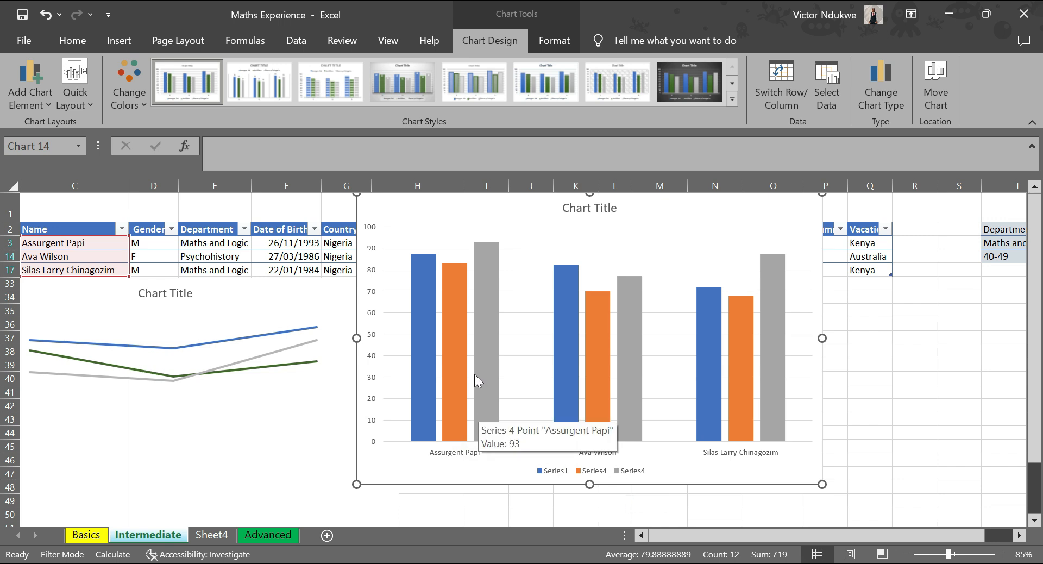
{"action": "mouse_move", "coordinate": [415, 356]}
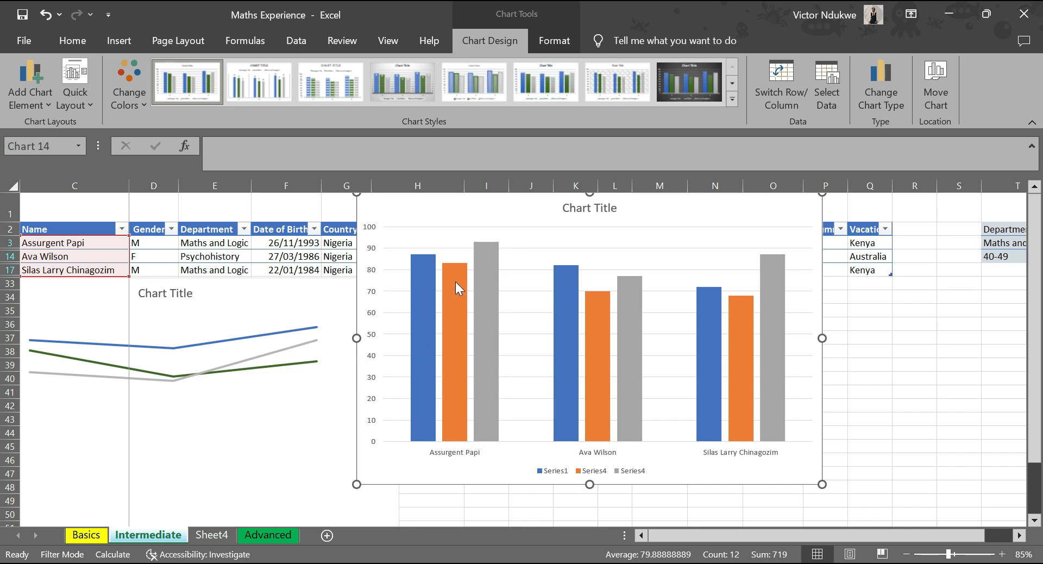
{"action": "mouse_move", "coordinate": [455, 281]}
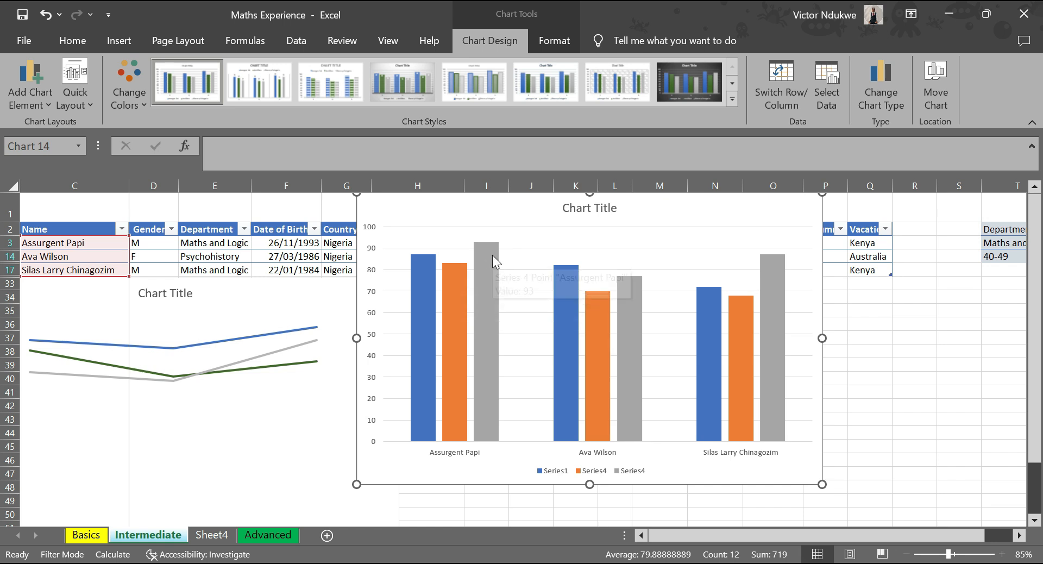
{"action": "mouse_move", "coordinate": [492, 255]}
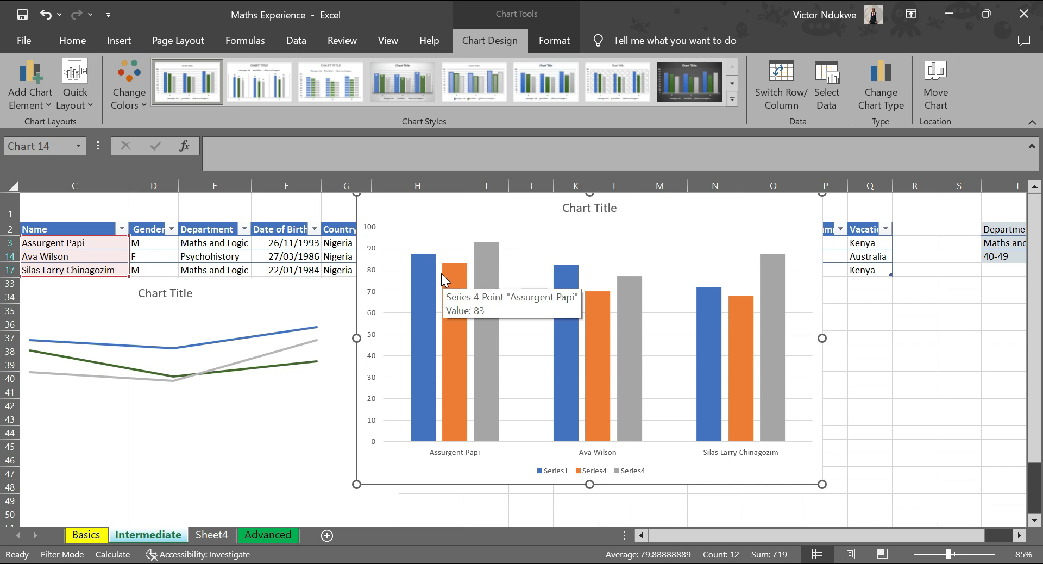
{"action": "left_click", "coordinate": [143, 105]}
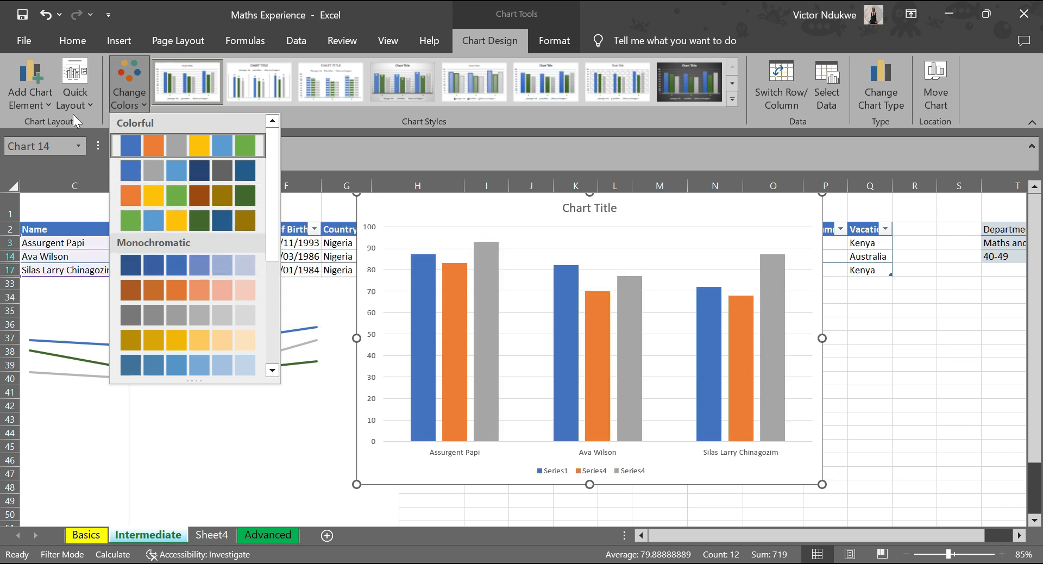
{"action": "left_click", "coordinate": [700, 152]}
{"action": "left_click_drag", "start_coordinate": [572, 214], "coordinate": [429, 280]}
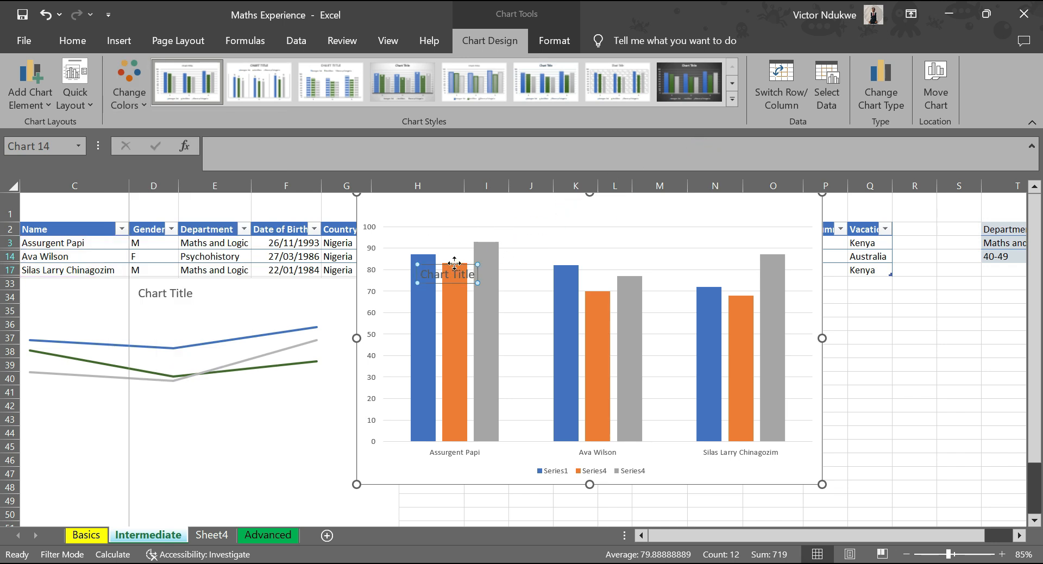
{"action": "key", "text": "ctrl+z"}
Move the clustered column chart below the table, over the line chart.
{"action": "left_click_drag", "start_coordinate": [501, 197], "coordinate": [137, 285]}
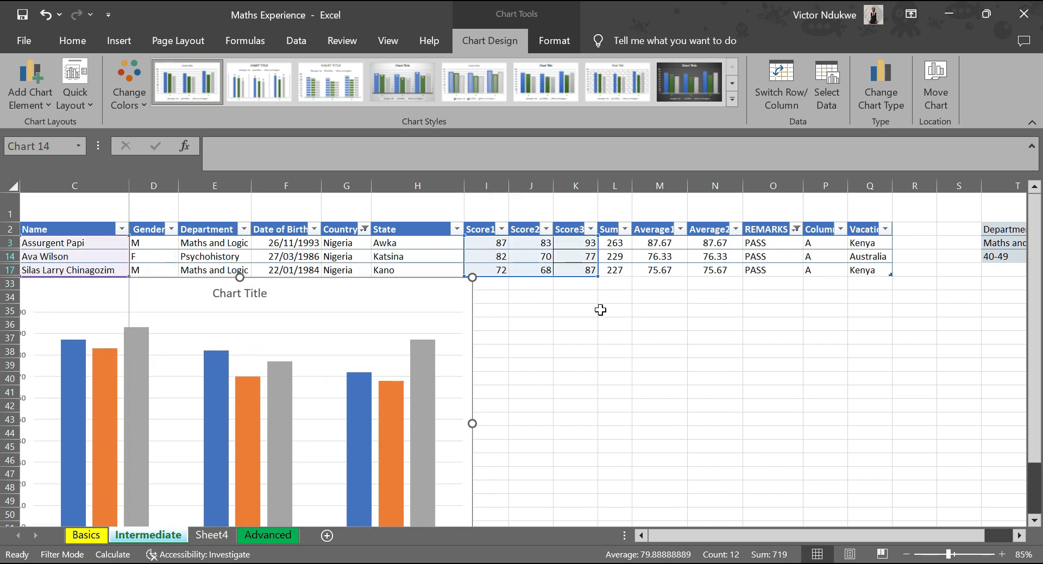
{"action": "left_click", "coordinate": [645, 323]}
Insert a recommended 100% Stacked Bar chart from the filtered rows' Name and Score1 to Score3 values.
{"action": "left_click_drag", "start_coordinate": [93, 243], "coordinate": [92, 274]}
{"action": "left_click_drag", "start_coordinate": [490, 245], "coordinate": [533, 257]}
{"action": "left_click", "coordinate": [95, 242]}
{"action": "left_click_drag", "start_coordinate": [95, 242], "coordinate": [97, 269]}
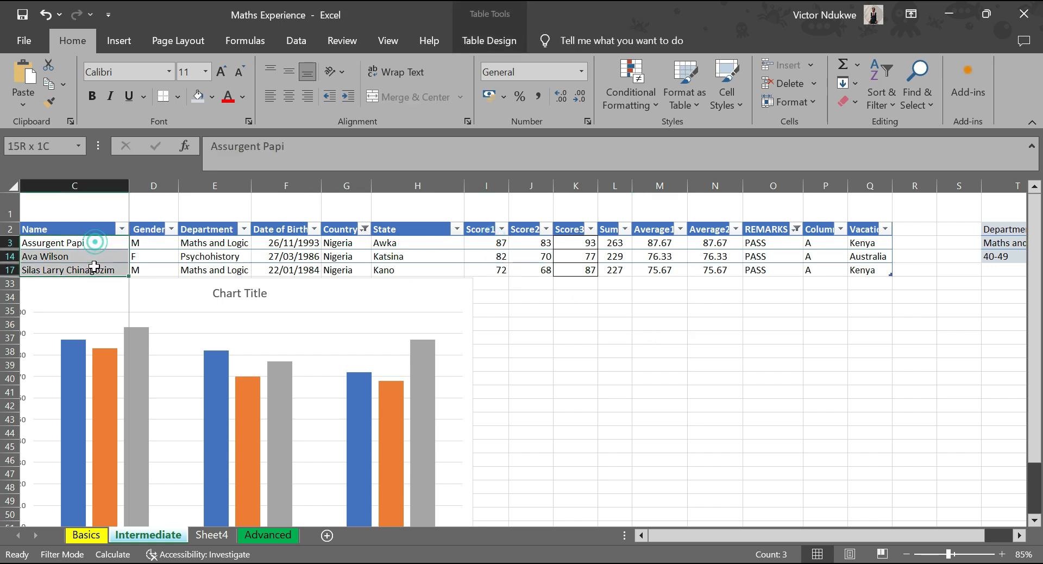
{"action": "left_click", "coordinate": [484, 243], "text": "ctrl"}
{"action": "left_click_drag", "start_coordinate": [484, 243], "coordinate": [584, 269], "text": "ctrl"}
{"action": "left_click", "coordinate": [123, 44]}
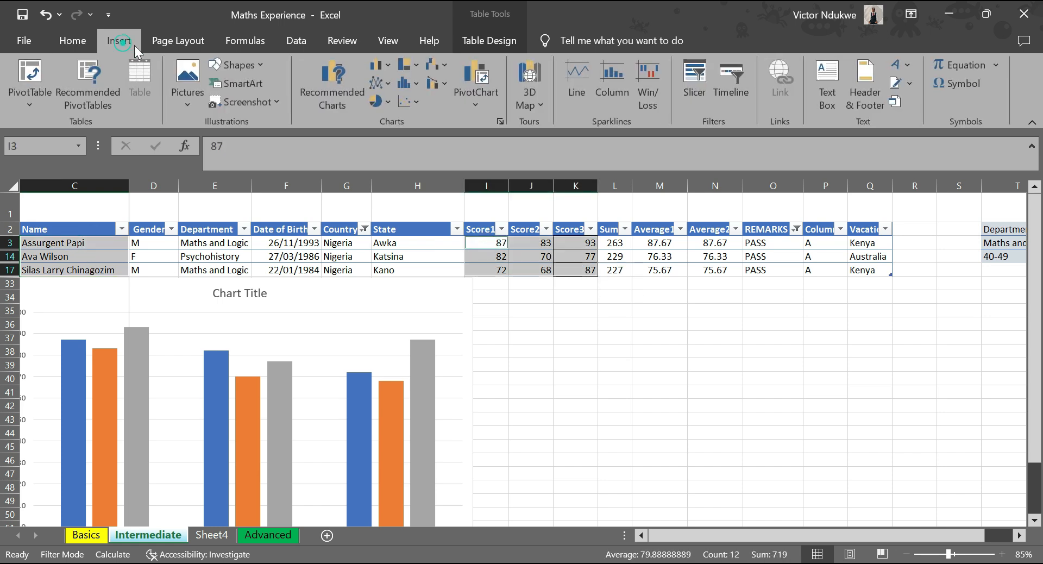
{"action": "left_click", "coordinate": [326, 104]}
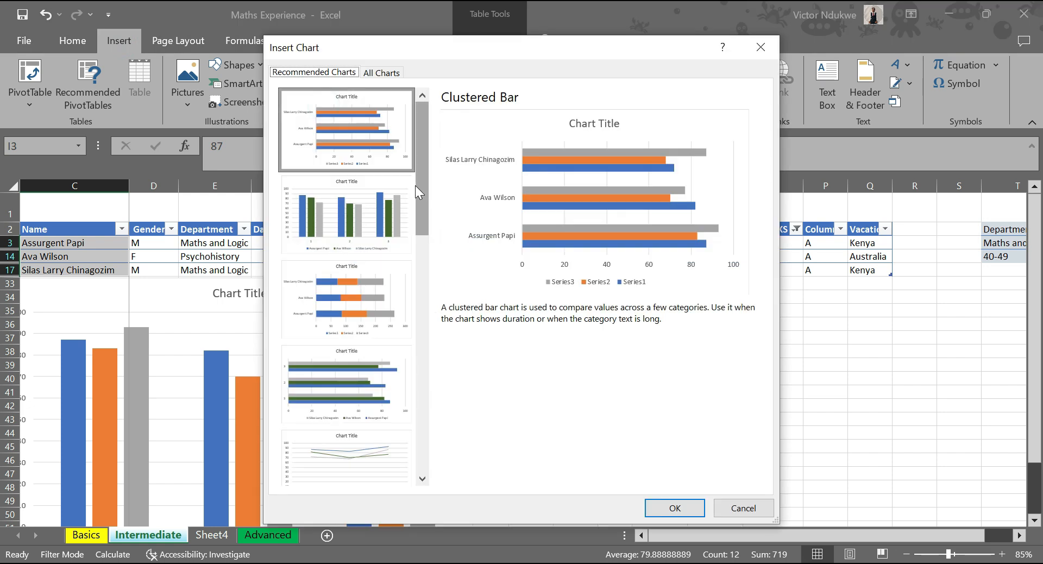
{"action": "scroll", "coordinate": [413, 194], "scroll_direction": "down", "scroll_amount": 5}
{"action": "left_click_drag", "start_coordinate": [420, 228], "coordinate": [431, 393]}
{"action": "left_click", "coordinate": [345, 364]}
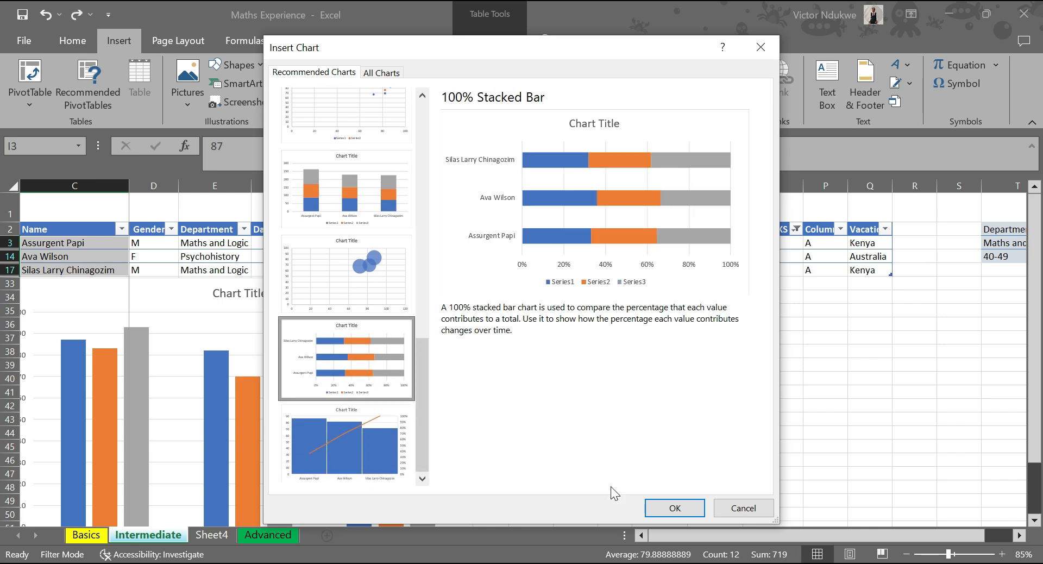
{"action": "left_click", "coordinate": [672, 505]}
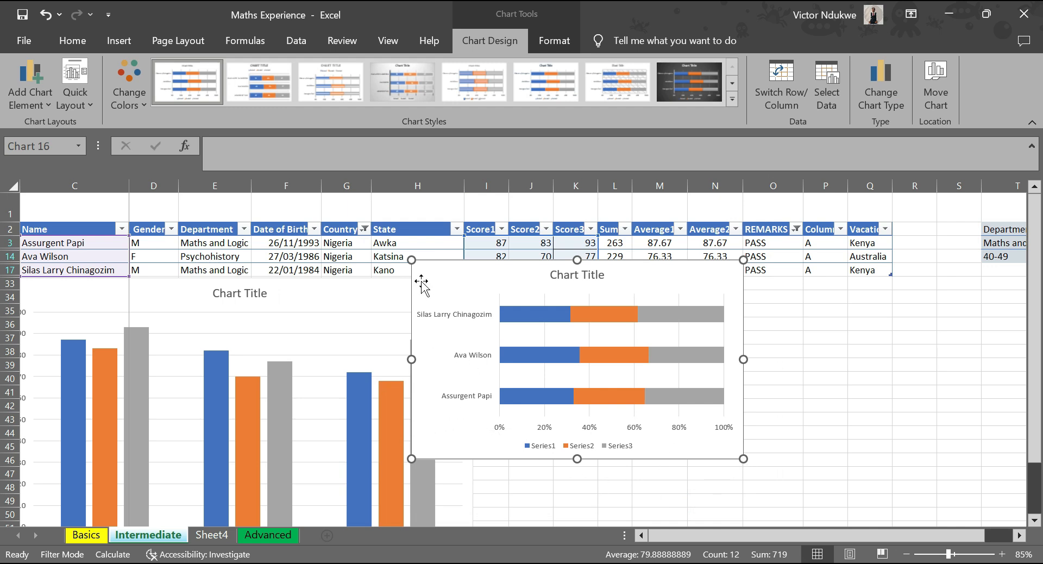
Enlarge the 100% stacked bar chart upward over the table and downward to around row 49.
{"action": "left_click_drag", "start_coordinate": [411, 260], "coordinate": [302, 198]}
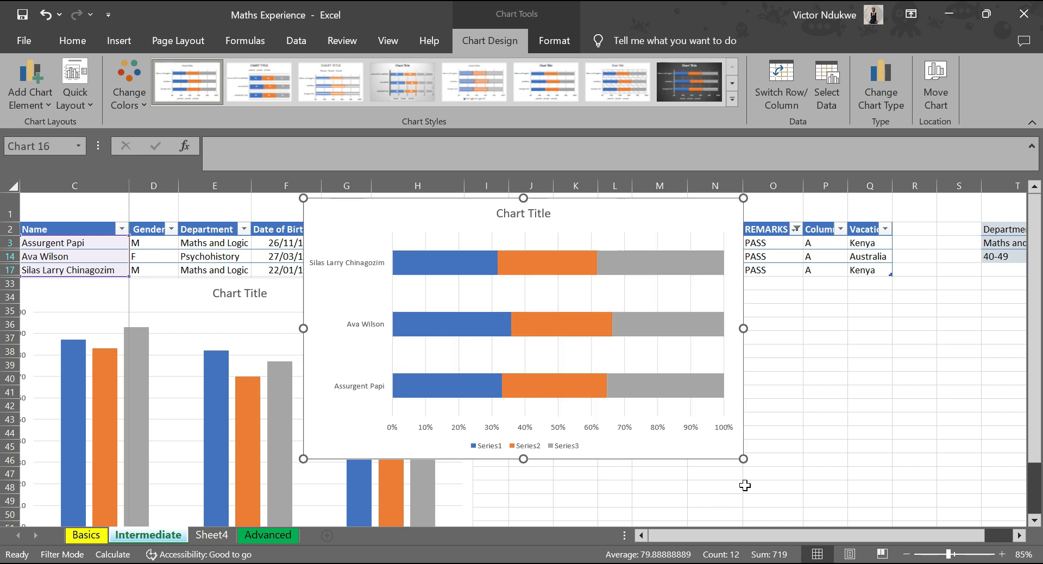
{"action": "mouse_move", "coordinate": [744, 462]}
{"action": "left_mouse_down"}
{"action": "mouse_move", "coordinate": [767, 478]}
{"action": "mouse_move", "coordinate": [790, 526]}
{"action": "mouse_move", "coordinate": [747, 467]}
{"action": "left_mouse_up"}
{"action": "scroll", "coordinate": [656, 400], "scroll_direction": "down", "scroll_amount": 1}
{"action": "scroll", "coordinate": [657, 400], "scroll_direction": "up", "scroll_amount": 2}
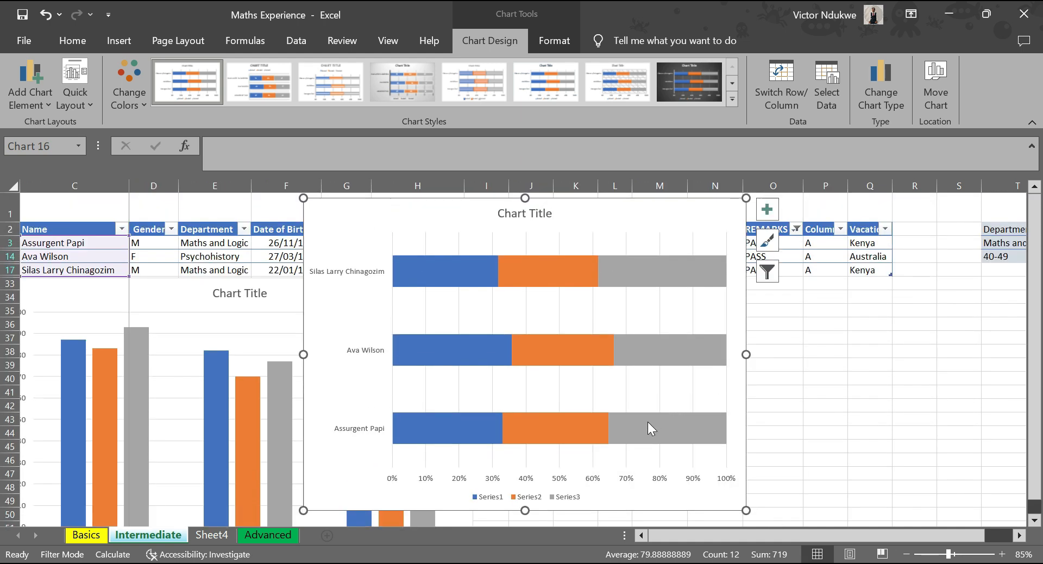
Examine the Series1 and Series2 segments of each staff member's stacked bar.
{"action": "mouse_move", "coordinate": [470, 359]}
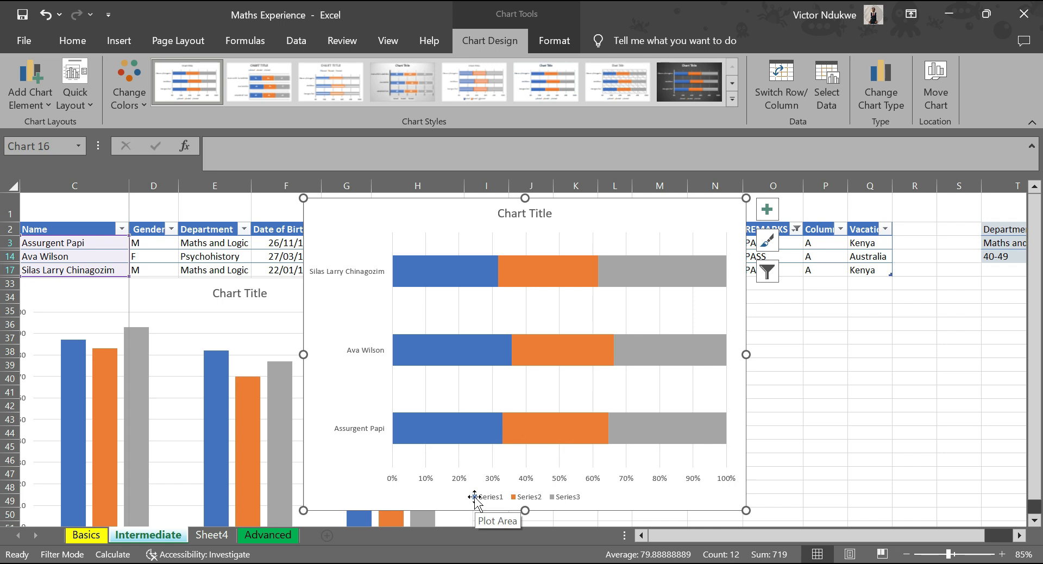
{"action": "left_click", "coordinate": [427, 429]}
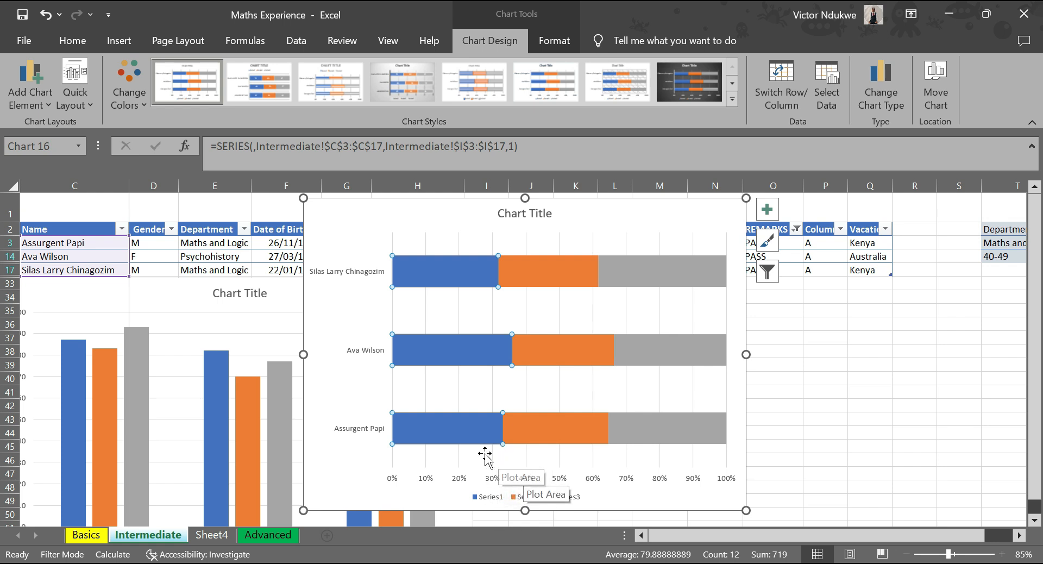
{"action": "left_click", "coordinate": [462, 436]}
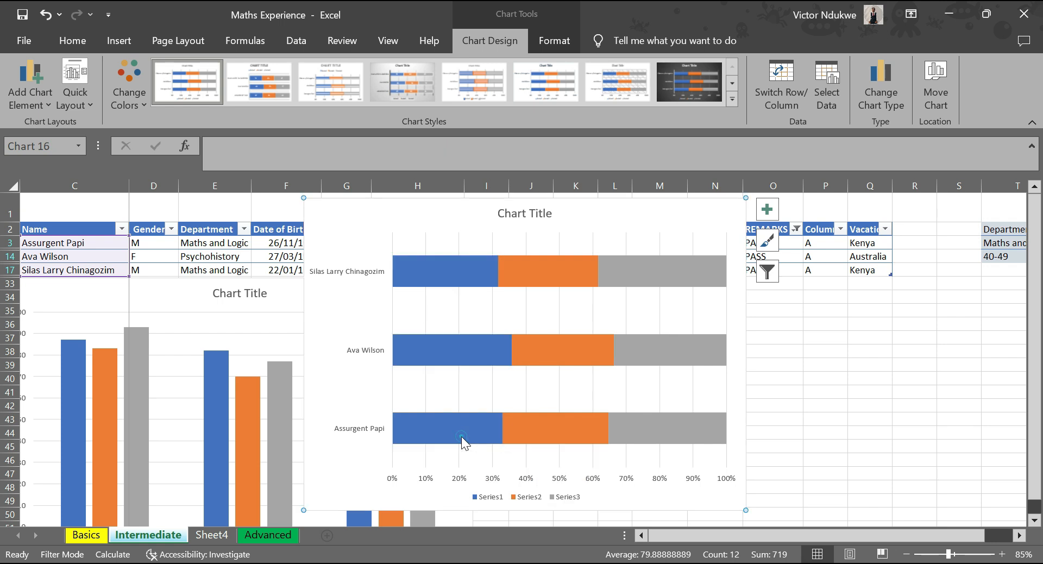
{"action": "left_click", "coordinate": [461, 436]}
{"action": "left_click", "coordinate": [464, 355]}
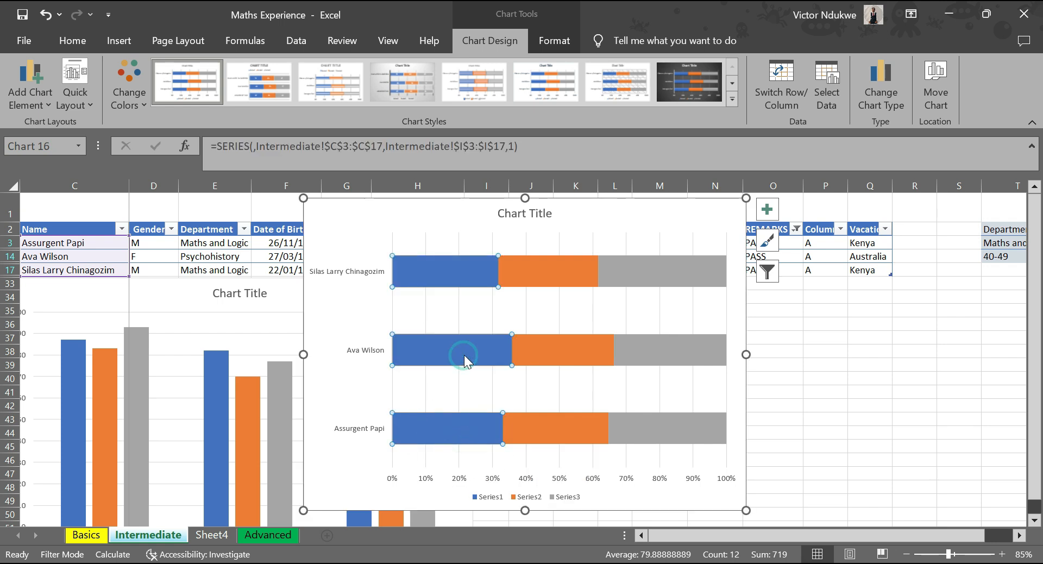
{"action": "left_click", "coordinate": [465, 269]}
{"action": "left_click", "coordinate": [553, 268]}
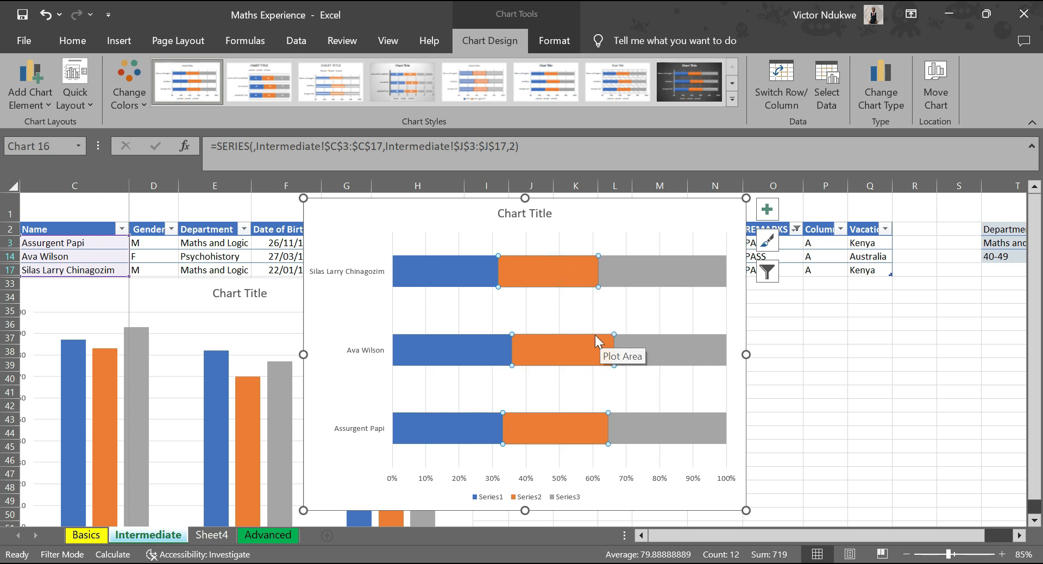
{"action": "mouse_move", "coordinate": [596, 336]}
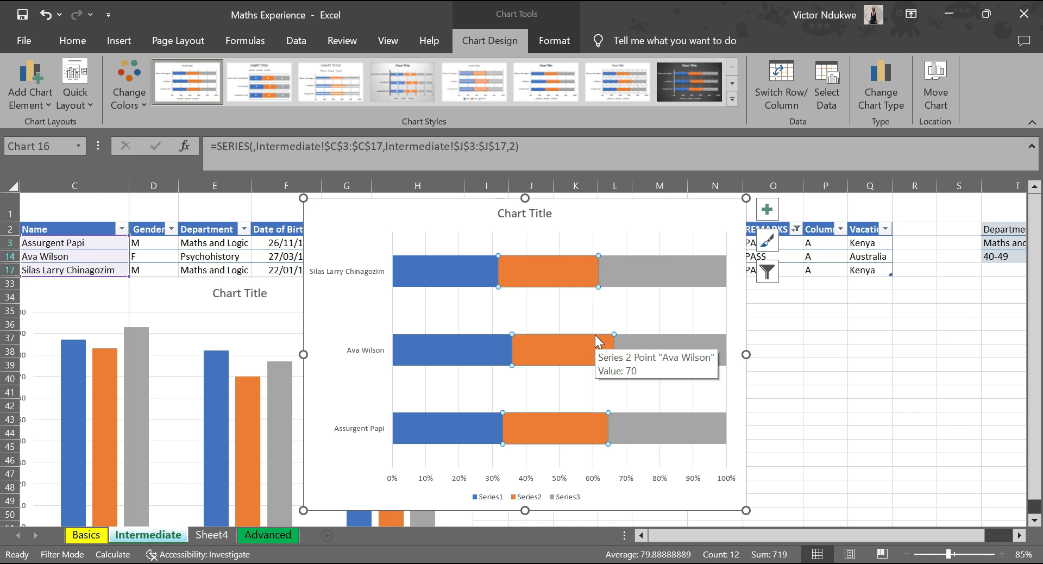
Move the stacked bar chart clear of the Score3 column and set the Score3 value in K17 to 20.
{"action": "left_click_drag", "start_coordinate": [356, 211], "coordinate": [137, 203]}
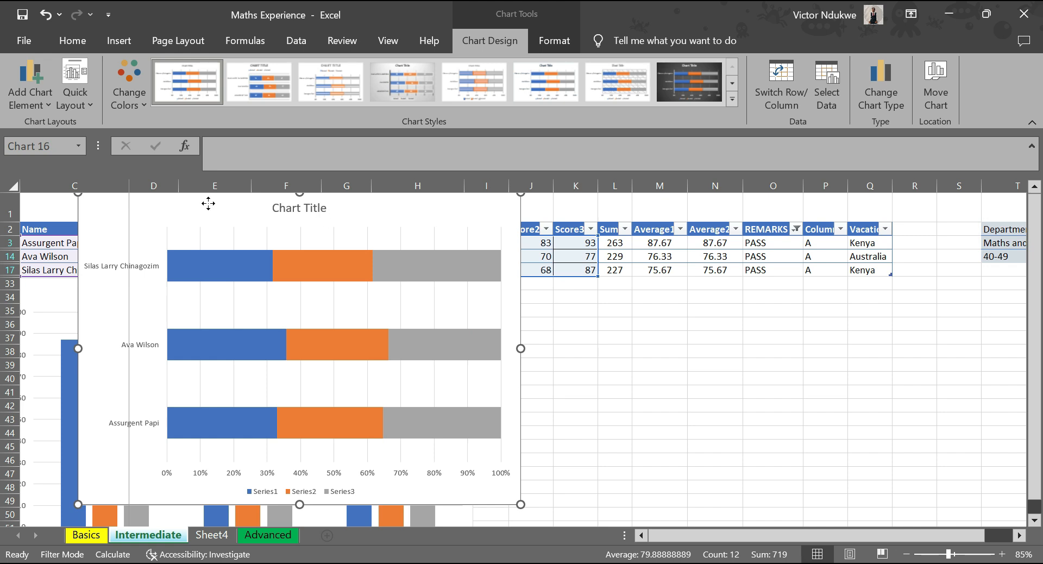
{"action": "left_click_drag", "start_coordinate": [208, 203], "coordinate": [189, 239]}
{"action": "left_click", "coordinate": [590, 271]}
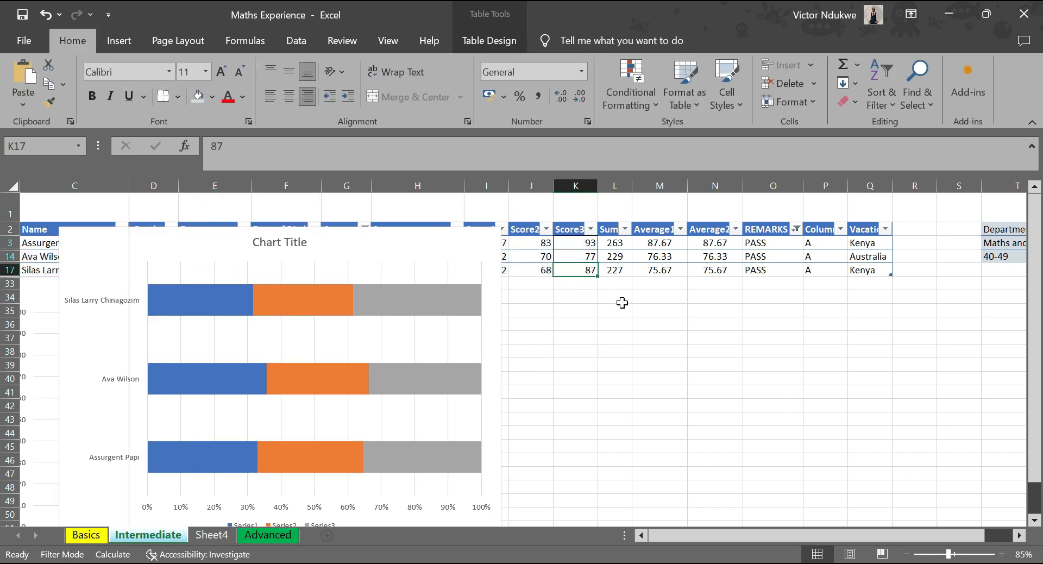
{"action": "type", "text": "20"}
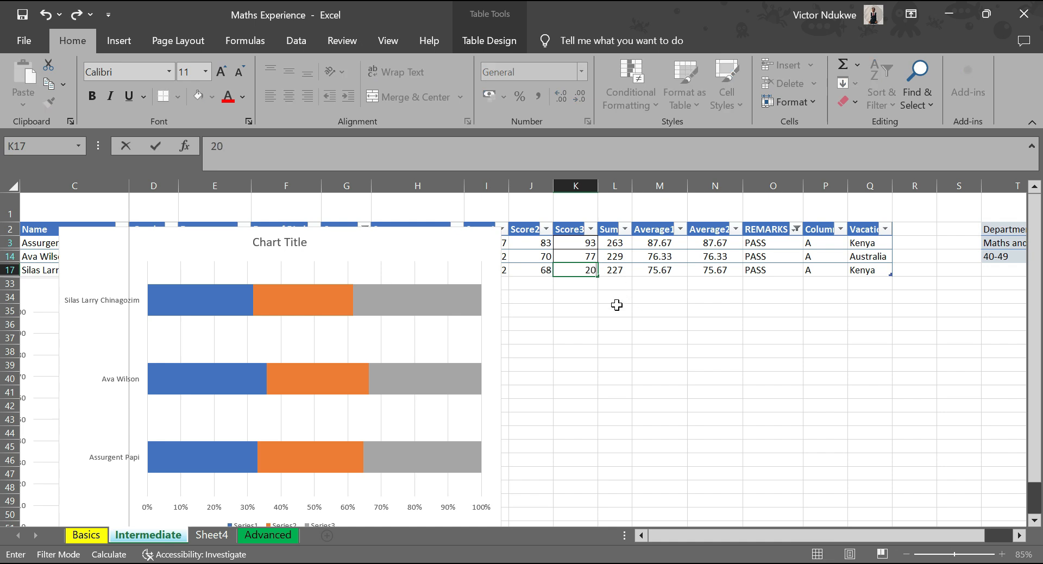
{"action": "key", "text": "Return"}
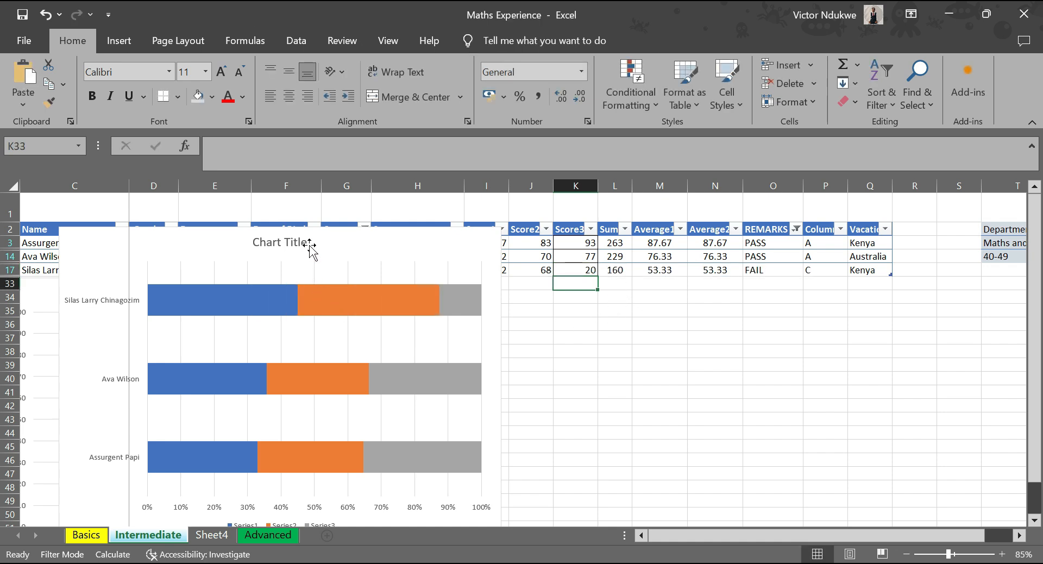
Move the stacked bar chart up slightly and inspect the values of all three segments in the row 17 staff member's bar.
{"action": "left_click", "coordinate": [337, 245]}
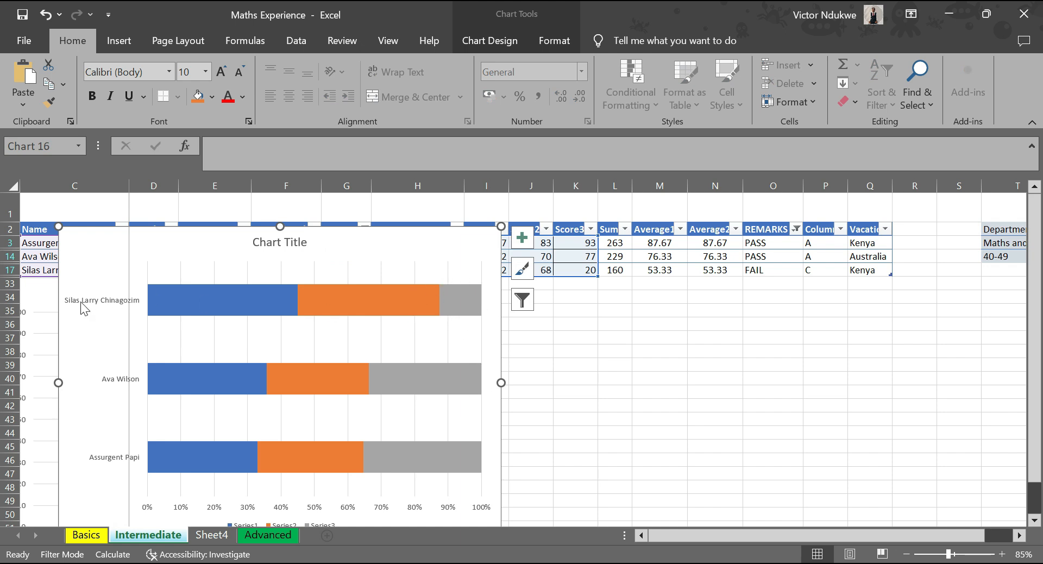
{"action": "mouse_move", "coordinate": [194, 244]}
{"action": "left_mouse_down"}
{"action": "mouse_move", "coordinate": [472, 254]}
{"action": "mouse_move", "coordinate": [422, 236]}
{"action": "mouse_move", "coordinate": [181, 270]}
{"action": "mouse_move", "coordinate": [195, 227]}
{"action": "left_mouse_up"}
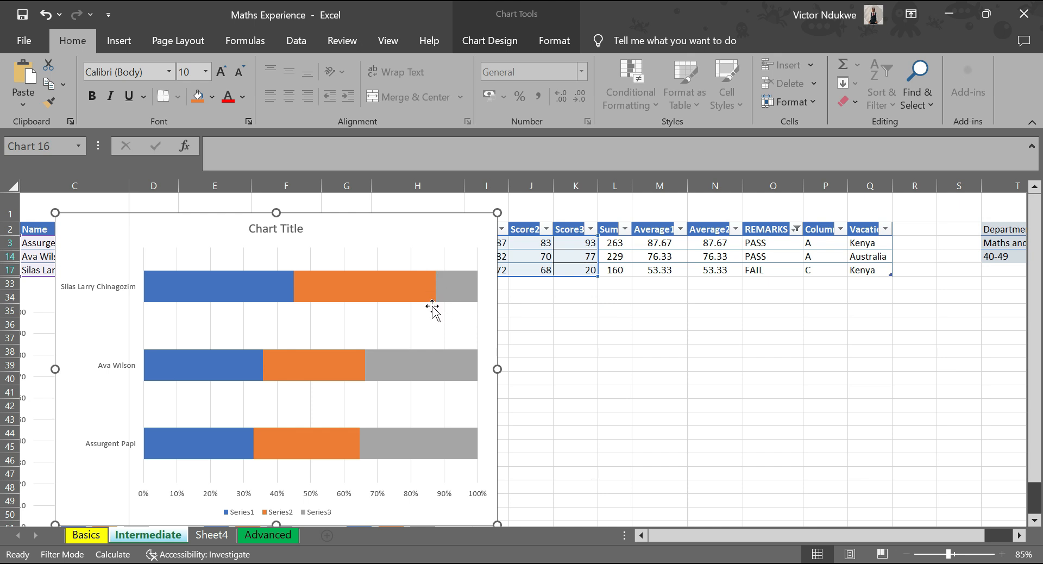
{"action": "mouse_move", "coordinate": [291, 295]}
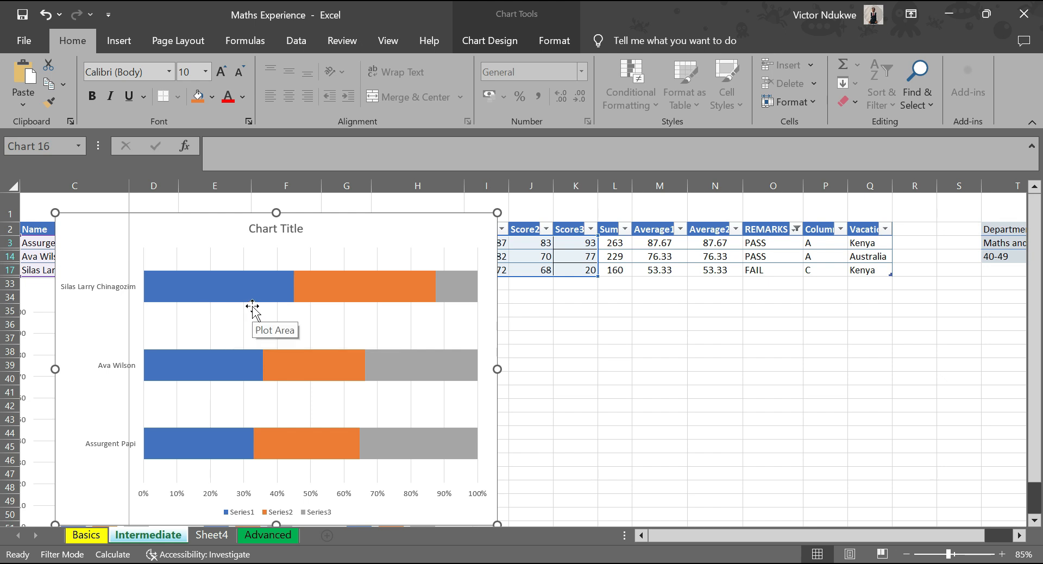
{"action": "mouse_move", "coordinate": [165, 292]}
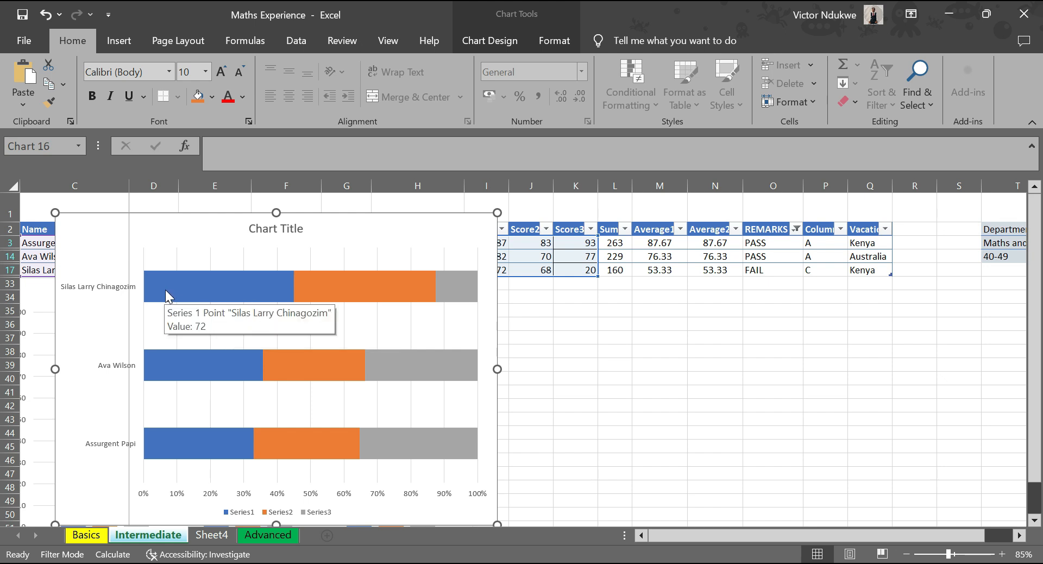
{"action": "mouse_move", "coordinate": [354, 293]}
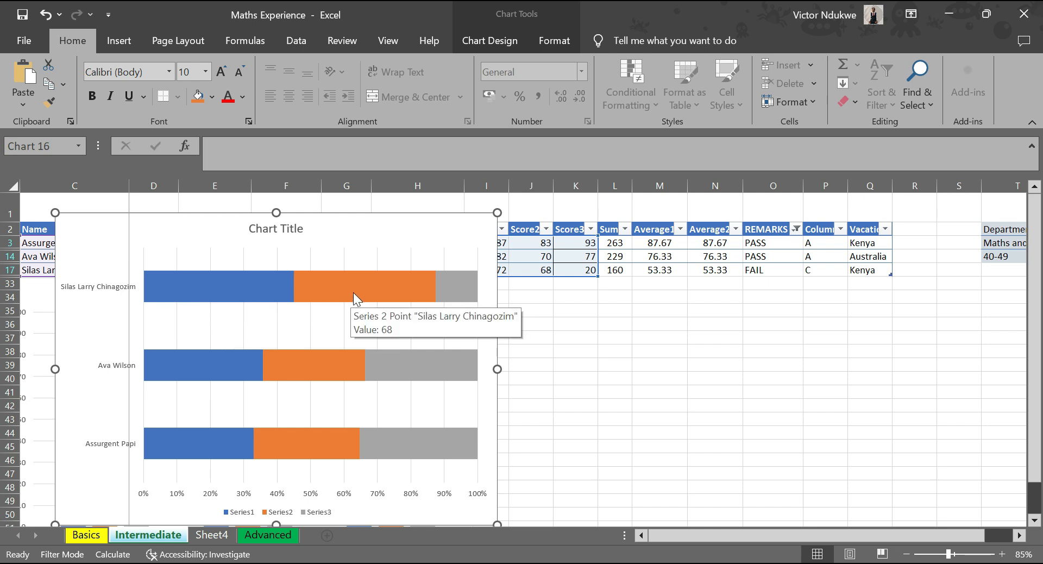
{"action": "mouse_move", "coordinate": [457, 287]}
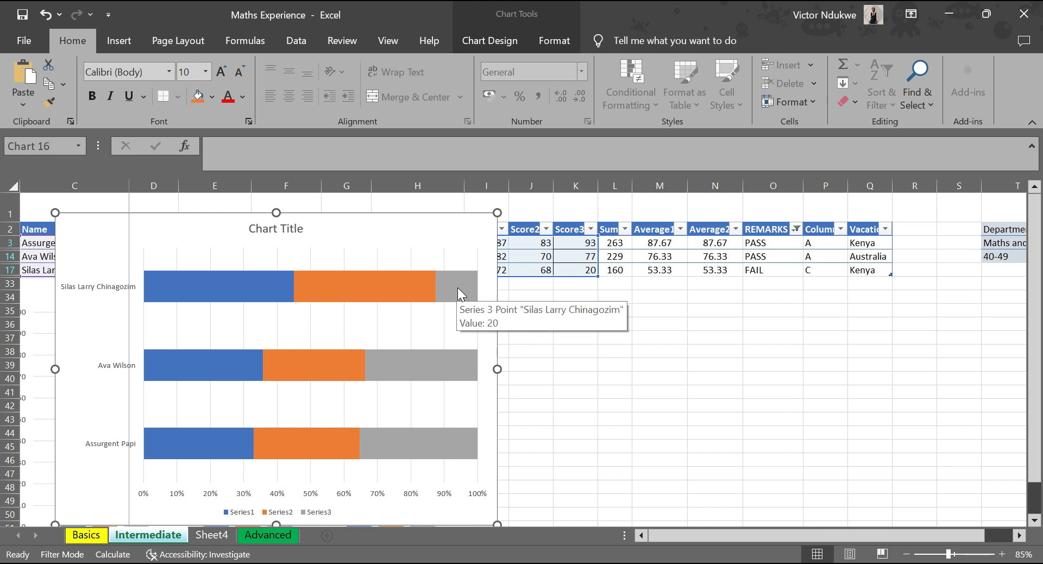
{"action": "mouse_move", "coordinate": [425, 299]}
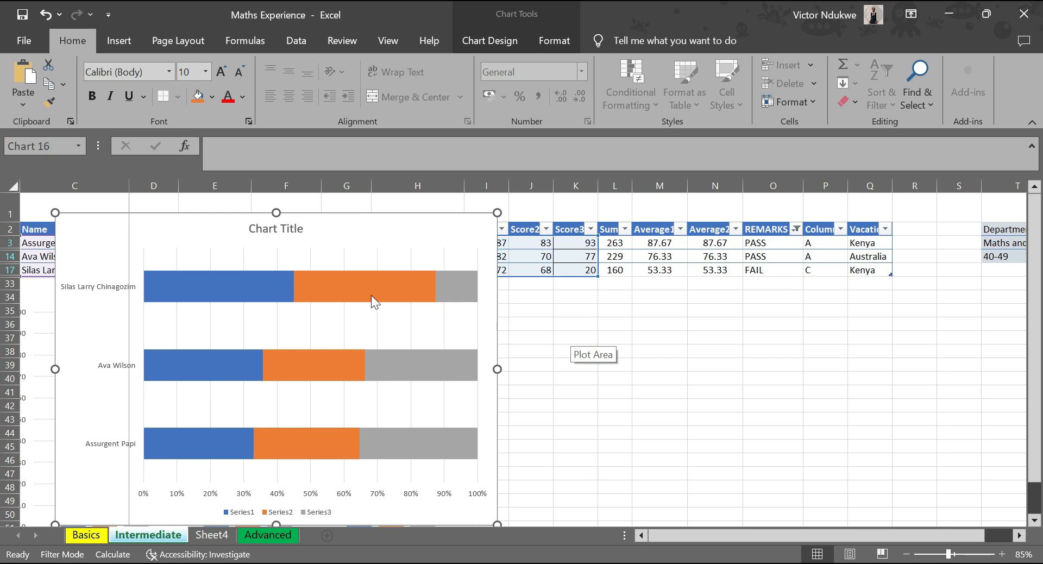
Move the stacked bar chart over the Name to Country columns, clear of the score columns.
{"action": "left_click_drag", "start_coordinate": [332, 231], "coordinate": [552, 218]}
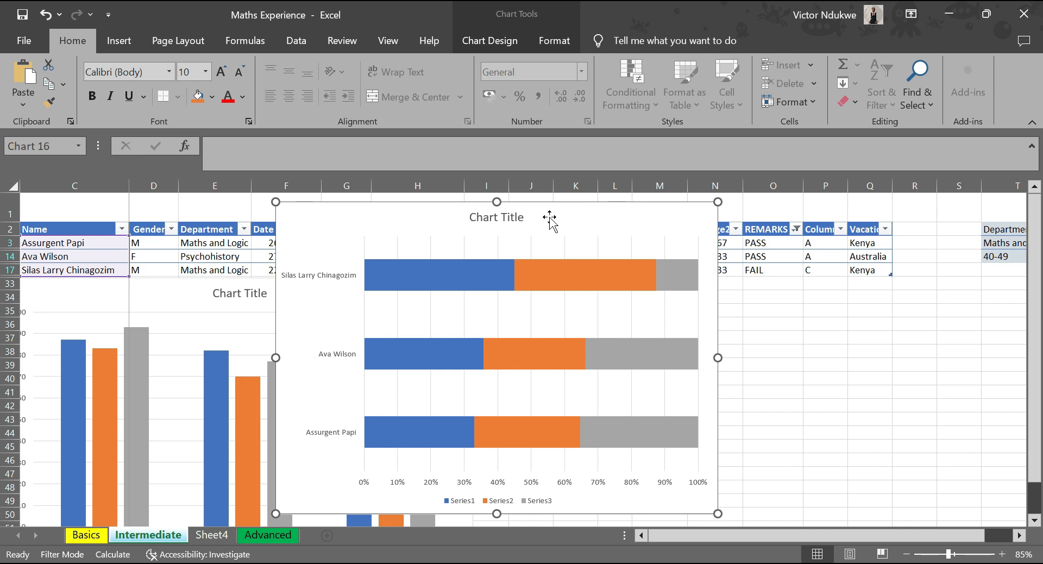
{"action": "left_click_drag", "start_coordinate": [589, 222], "coordinate": [256, 213]}
{"action": "left_click", "coordinate": [593, 309]}
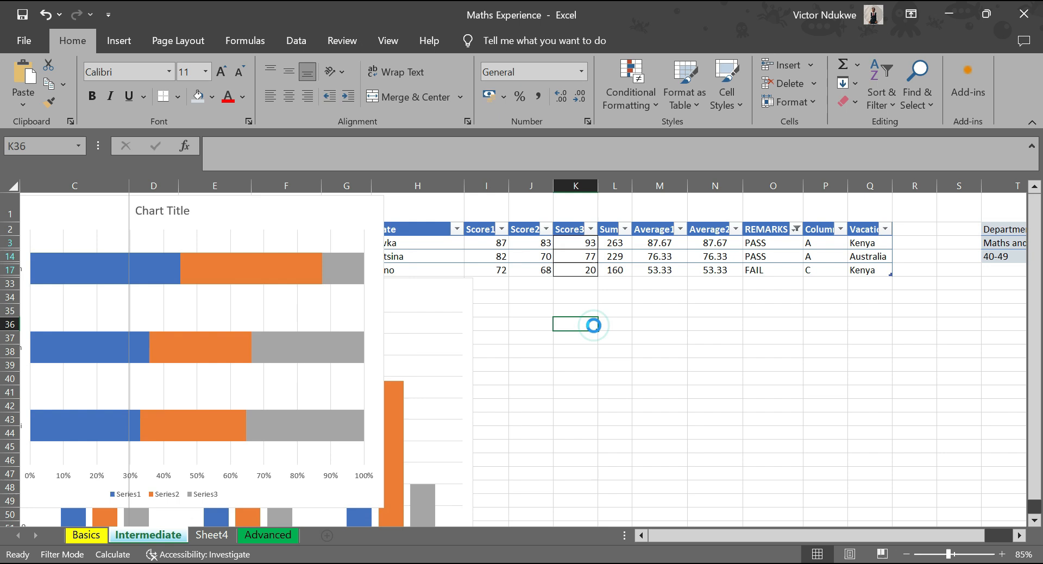
Undo the latest stacked bar chart moves and the Score3 change in K17.
{"action": "key", "text": "ctrl+z"}
{"action": "key", "text": "ctrl+z"}
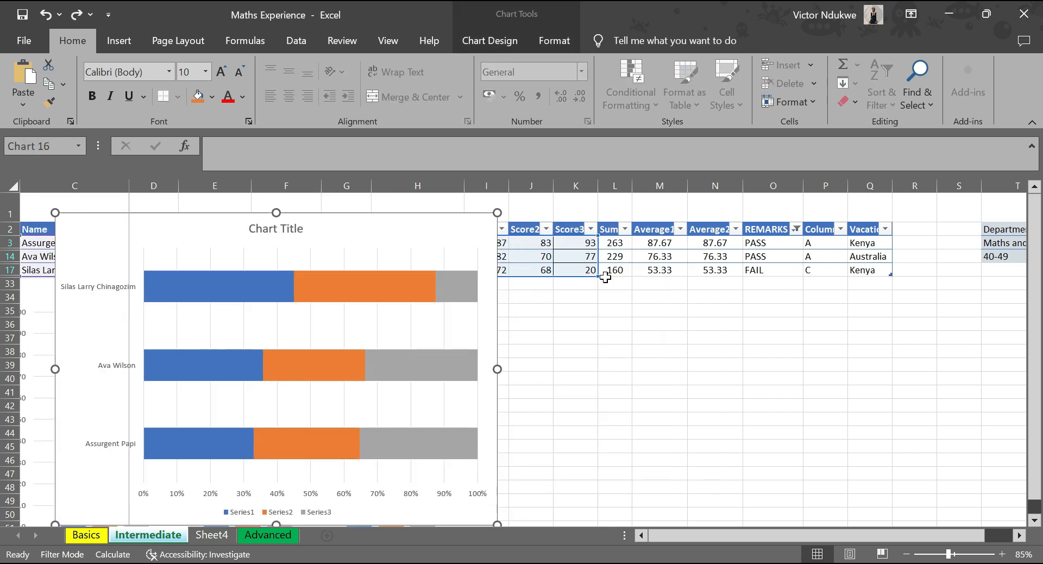
{"action": "key", "text": "ctrl+z"}
{"action": "key", "text": "ctrl+z"}
{"action": "left_click", "coordinate": [573, 268]}
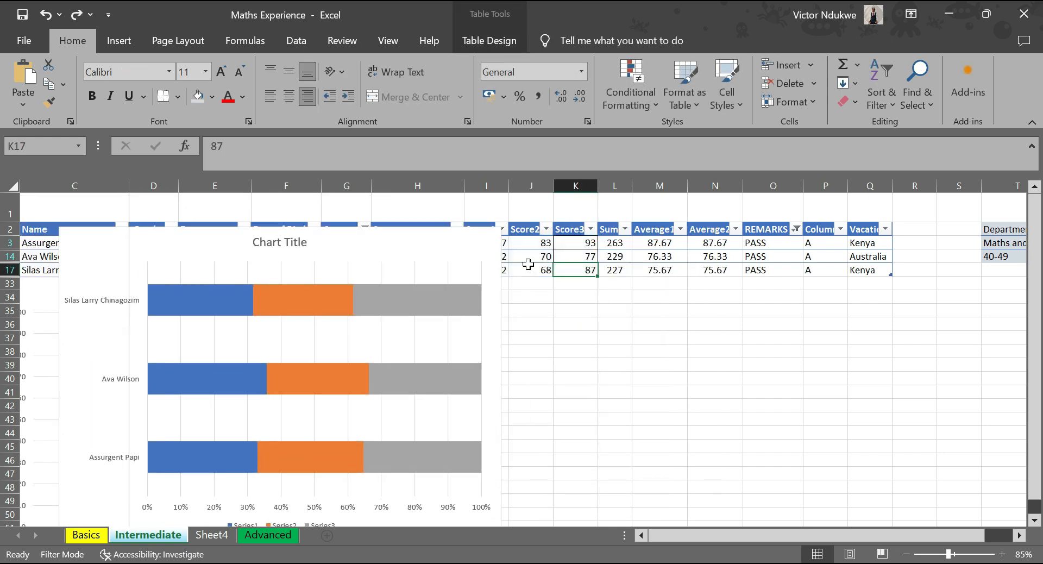
Move the 100% stacked bar chart over the middle columns of the table, uncovering the Name column.
{"action": "left_click_drag", "start_coordinate": [356, 242], "coordinate": [532, 209]}
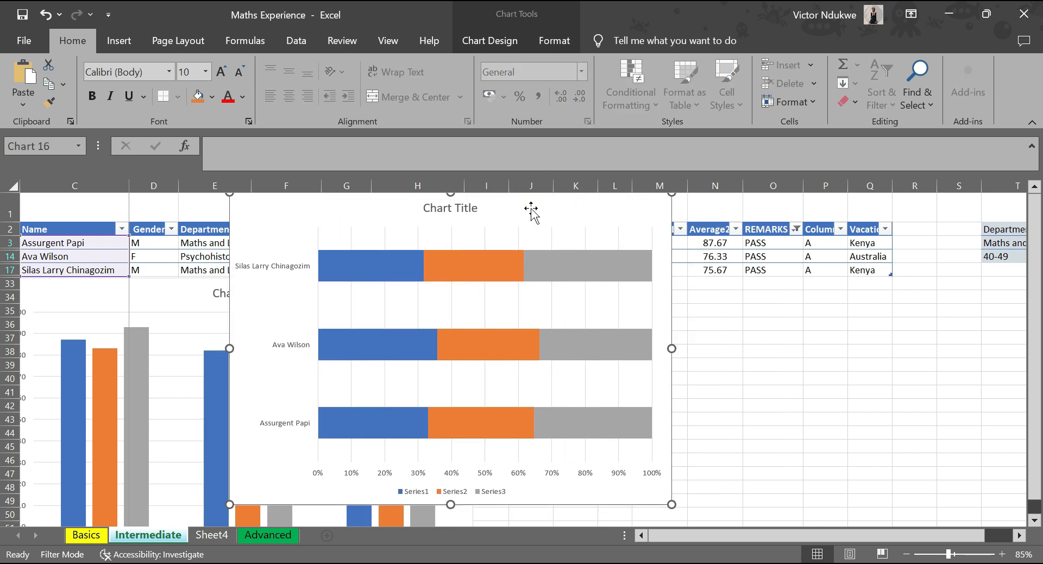